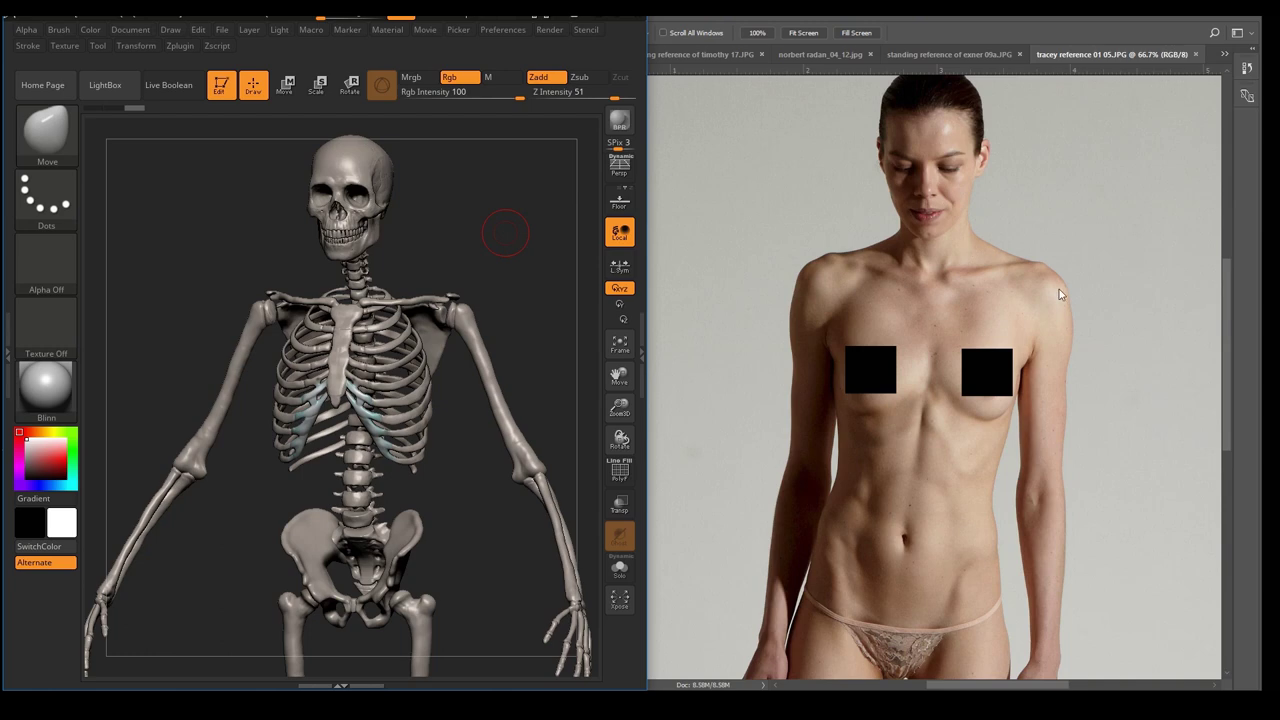
Trace both clavicles in red on the front-facing skeleton and on the female front torso photo.
{"action": "left_click_drag", "start_coordinate": [531, 289], "coordinate": [532, 289]}
{"action": "mouse_move", "coordinate": [565, 341]}
{"action": "left_mouse_down"}
{"action": "mouse_move", "coordinate": [554, 343]}
{"action": "mouse_move", "coordinate": [586, 348]}
{"action": "left_mouse_up"}
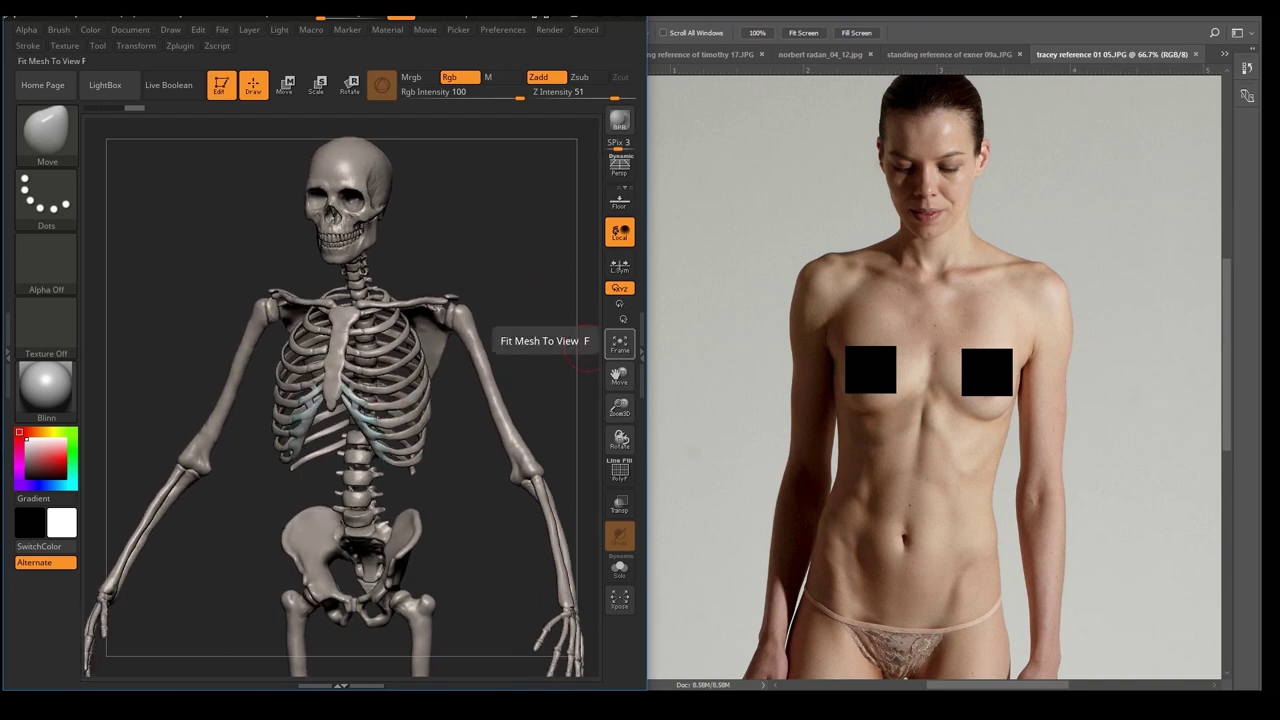
{"action": "left_click_drag", "start_coordinate": [361, 309], "coordinate": [451, 305]}
{"action": "left_click_drag", "start_coordinate": [342, 313], "coordinate": [274, 297]}
{"action": "mouse_move", "coordinate": [950, 281]}
{"action": "left_mouse_down"}
{"action": "mouse_move", "coordinate": [1033, 272]}
{"action": "mouse_move", "coordinate": [923, 284]}
{"action": "mouse_move", "coordinate": [919, 271]}
{"action": "mouse_move", "coordinate": [839, 261]}
{"action": "mouse_move", "coordinate": [922, 280]}
{"action": "left_mouse_up"}
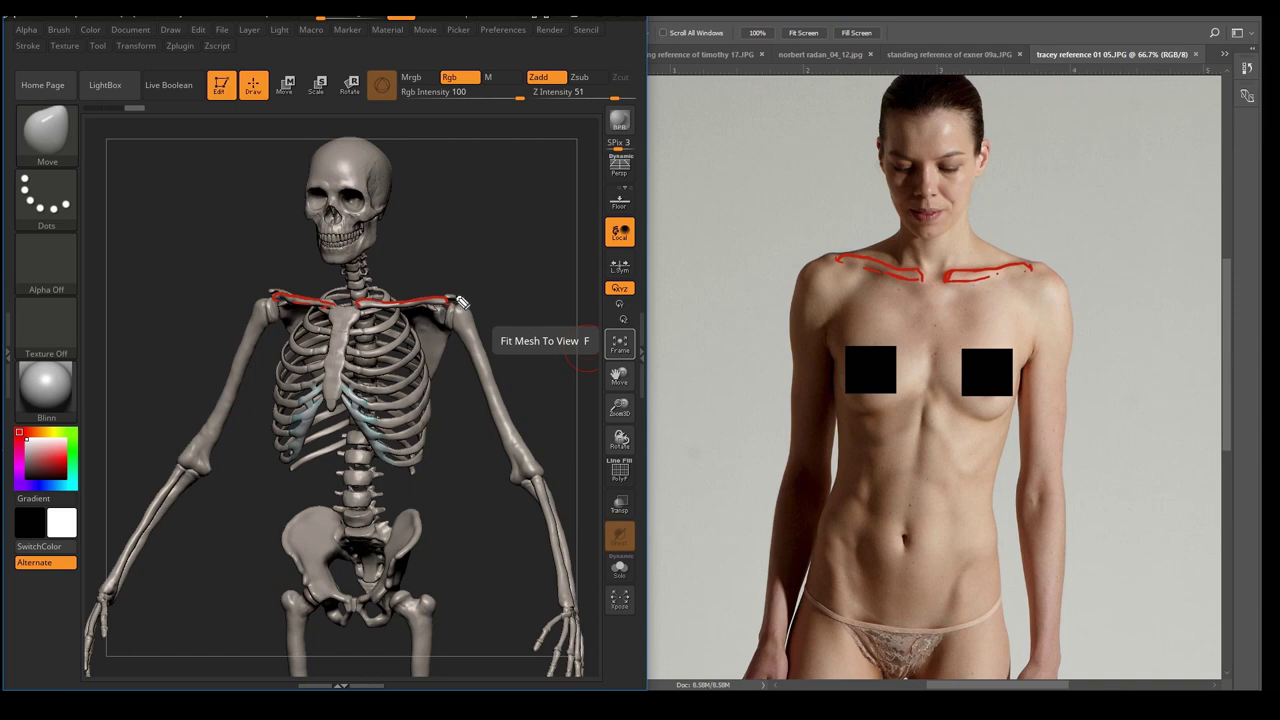
Circle the shoulder ends of both clavicles in red on the skeleton and the photo.
{"action": "mouse_move", "coordinate": [447, 298]}
{"action": "left_mouse_down"}
{"action": "mouse_move", "coordinate": [468, 296]}
{"action": "mouse_move", "coordinate": [447, 300]}
{"action": "left_mouse_up"}
{"action": "left_click_drag", "start_coordinate": [268, 292], "coordinate": [276, 290]}
{"action": "left_click_drag", "start_coordinate": [843, 262], "coordinate": [834, 262]}
{"action": "left_click_drag", "start_coordinate": [1045, 270], "coordinate": [1040, 262]}
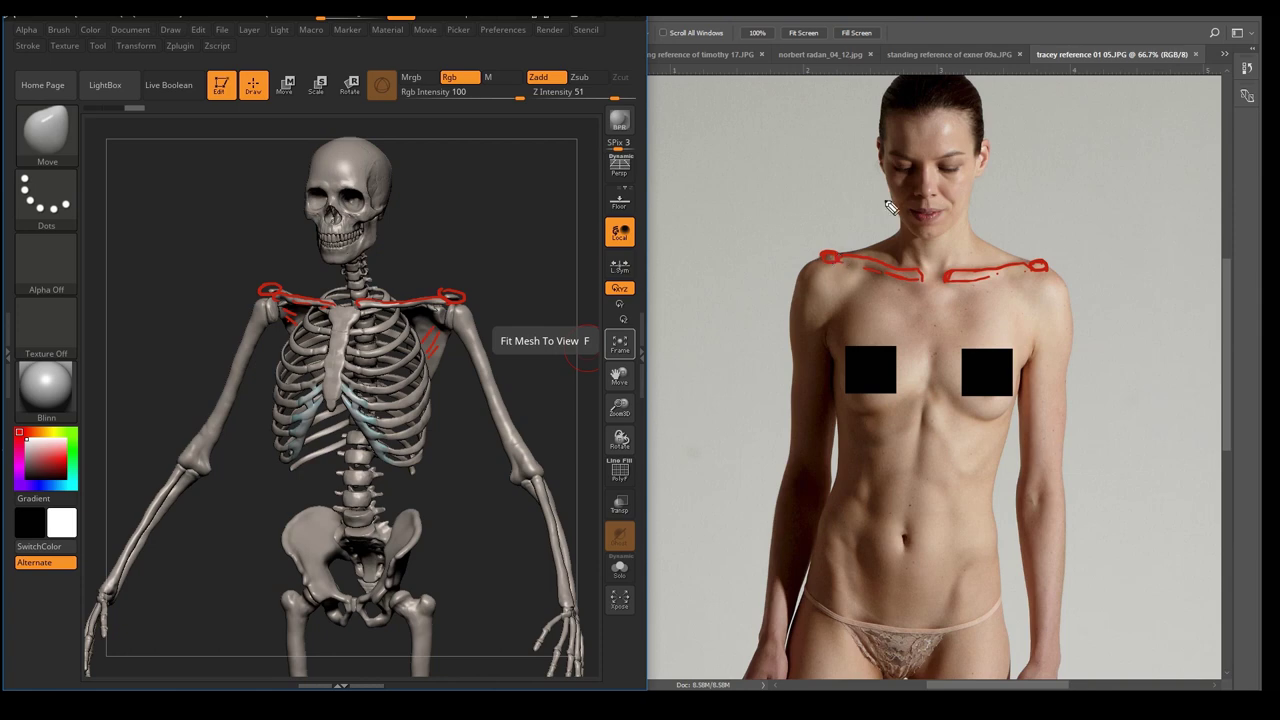
{"action": "left_click_drag", "start_coordinate": [1128, 267], "coordinate": [1138, 278]}
{"action": "left_click_drag", "start_coordinate": [1123, 295], "coordinate": [1130, 276]}
Outline the manubrium between the inner clavicle ends in red on the photo and the skeleton.
{"action": "mouse_move", "coordinate": [916, 274]}
{"action": "left_mouse_down"}
{"action": "mouse_move", "coordinate": [954, 292]}
{"action": "mouse_move", "coordinate": [922, 284]}
{"action": "left_mouse_up"}
{"action": "mouse_move", "coordinate": [331, 306]}
{"action": "left_mouse_down"}
{"action": "mouse_move", "coordinate": [358, 308]}
{"action": "mouse_move", "coordinate": [336, 325]}
{"action": "left_mouse_up"}
{"action": "left_click_drag", "start_coordinate": [951, 287], "coordinate": [943, 309]}
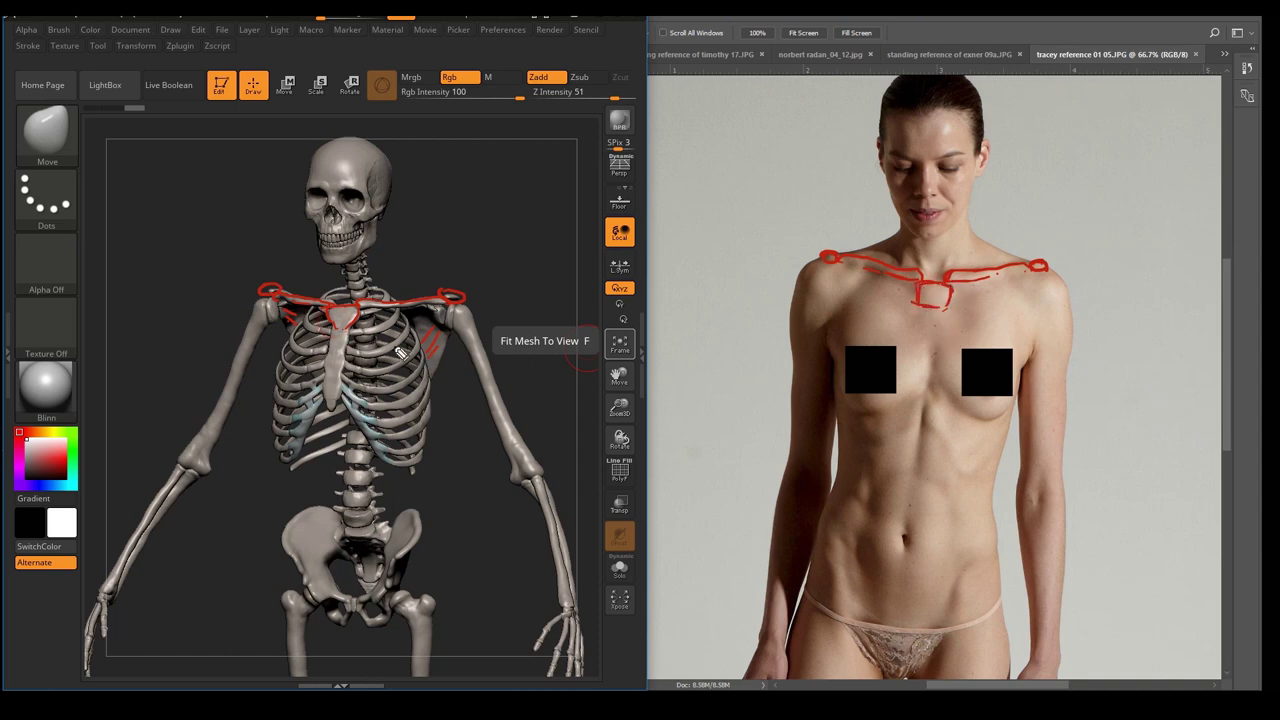
Outline the sternum body down to its tip in red on both figures and mark the manubrium in yellow.
{"action": "mouse_move", "coordinate": [922, 309]}
{"action": "left_mouse_down"}
{"action": "mouse_move", "coordinate": [952, 313]}
{"action": "mouse_move", "coordinate": [920, 349]}
{"action": "left_mouse_up"}
{"action": "mouse_move", "coordinate": [948, 307]}
{"action": "left_mouse_down"}
{"action": "mouse_move", "coordinate": [943, 351]}
{"action": "mouse_move", "coordinate": [934, 307]}
{"action": "mouse_move", "coordinate": [933, 384]}
{"action": "left_mouse_up"}
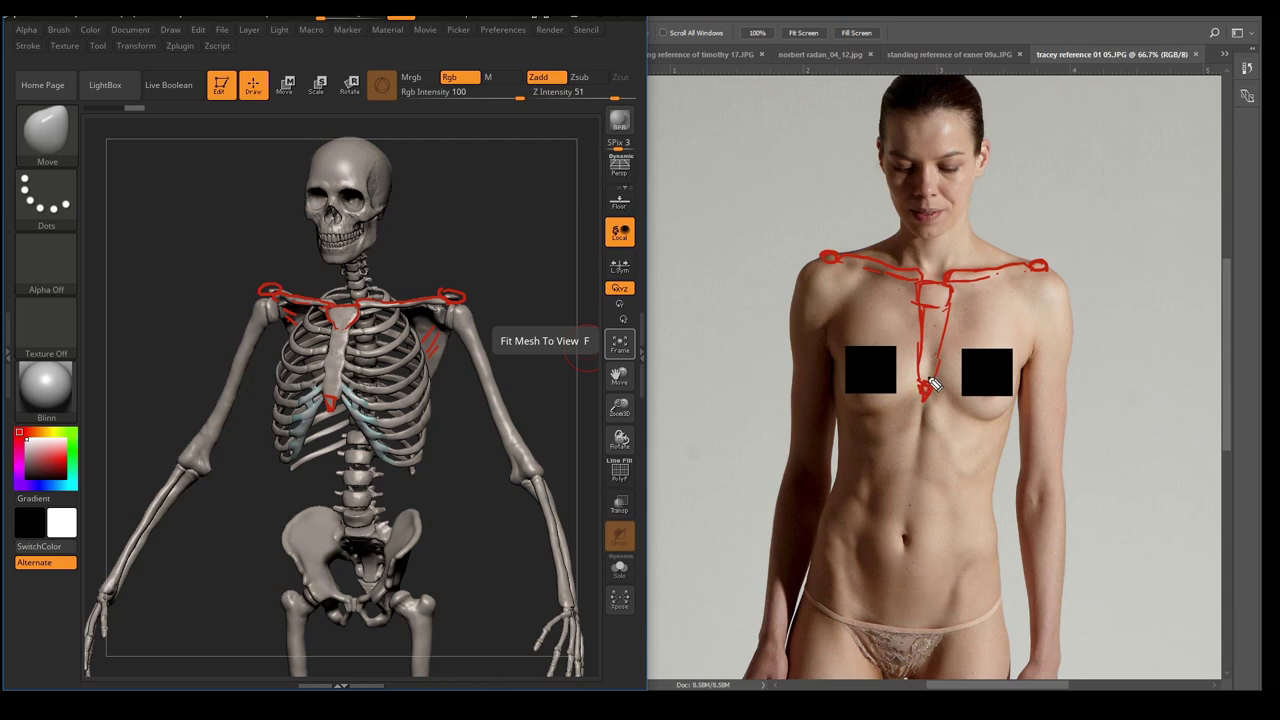
{"action": "left_click_drag", "start_coordinate": [338, 333], "coordinate": [330, 390]}
{"action": "left_click_drag", "start_coordinate": [354, 334], "coordinate": [345, 400]}
{"action": "left_click_drag", "start_coordinate": [918, 290], "coordinate": [940, 287]}
Draw the lower edge of the rib cage with short rib strokes in red on the photo.
{"action": "left_click_drag", "start_coordinate": [924, 424], "coordinate": [962, 482]}
{"action": "mouse_move", "coordinate": [939, 414]}
{"action": "left_mouse_down"}
{"action": "mouse_move", "coordinate": [978, 431]}
{"action": "mouse_move", "coordinate": [982, 449]}
{"action": "left_mouse_up"}
{"action": "left_click_drag", "start_coordinate": [962, 481], "coordinate": [977, 480]}
{"action": "left_click_drag", "start_coordinate": [902, 404], "coordinate": [908, 420]}
{"action": "left_click_drag", "start_coordinate": [910, 430], "coordinate": [866, 476]}
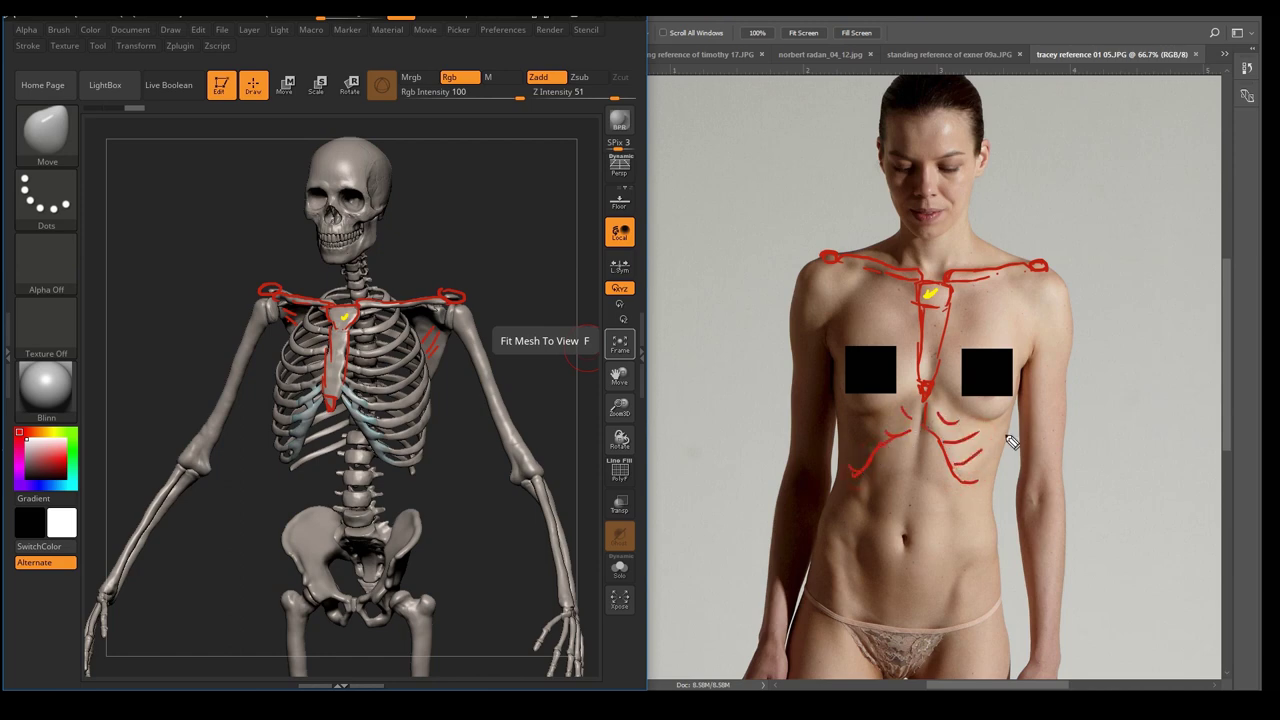
{"action": "left_click_drag", "start_coordinate": [975, 488], "coordinate": [990, 487]}
{"action": "left_click_drag", "start_coordinate": [858, 472], "coordinate": [840, 448]}
Outline the sides of the rib cage and add curved rib lines across the chest in red on the photo.
{"action": "left_click_drag", "start_coordinate": [852, 316], "coordinate": [837, 456]}
{"action": "left_click_drag", "start_coordinate": [981, 289], "coordinate": [995, 328]}
{"action": "mouse_move", "coordinate": [995, 305]}
{"action": "left_mouse_down"}
{"action": "mouse_move", "coordinate": [1020, 374]}
{"action": "mouse_move", "coordinate": [988, 488]}
{"action": "left_mouse_up"}
{"action": "left_click_drag", "start_coordinate": [992, 295], "coordinate": [1004, 352]}
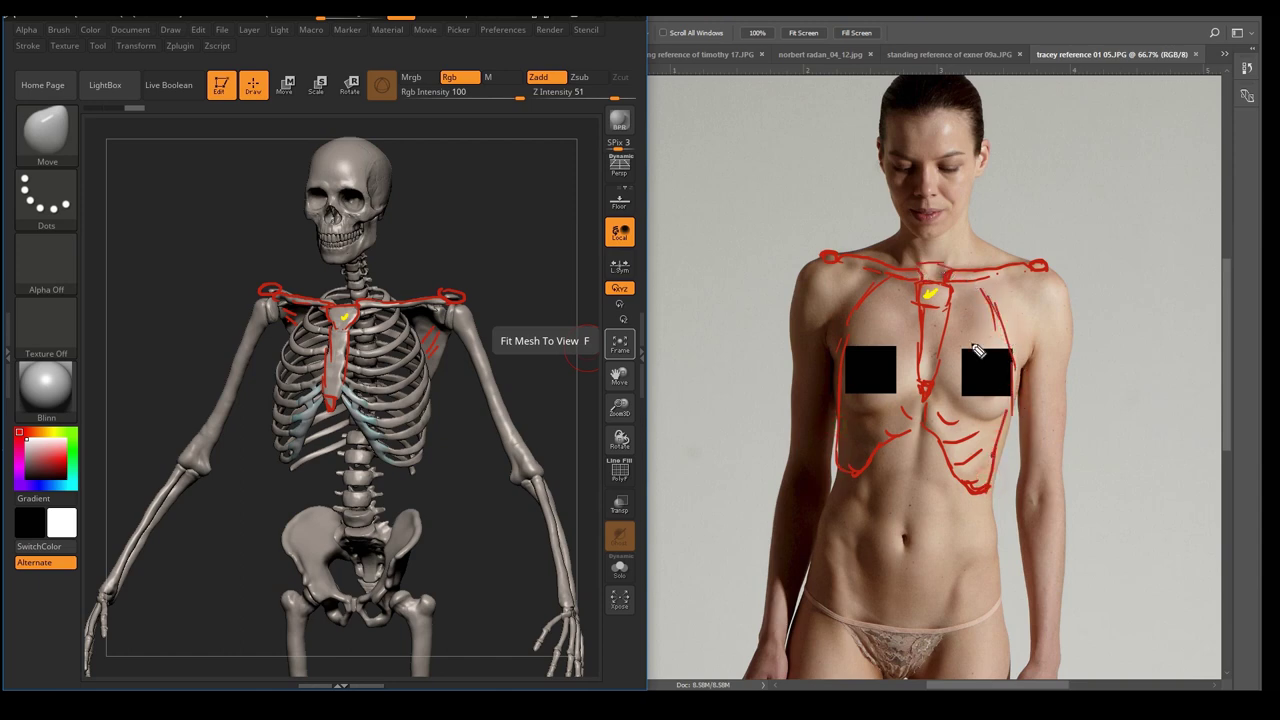
{"action": "left_click_drag", "start_coordinate": [945, 315], "coordinate": [985, 300]}
{"action": "left_click_drag", "start_coordinate": [945, 348], "coordinate": [991, 334]}
{"action": "left_click_drag", "start_coordinate": [909, 333], "coordinate": [886, 304]}
{"action": "left_click_drag", "start_coordinate": [857, 359], "coordinate": [901, 377]}
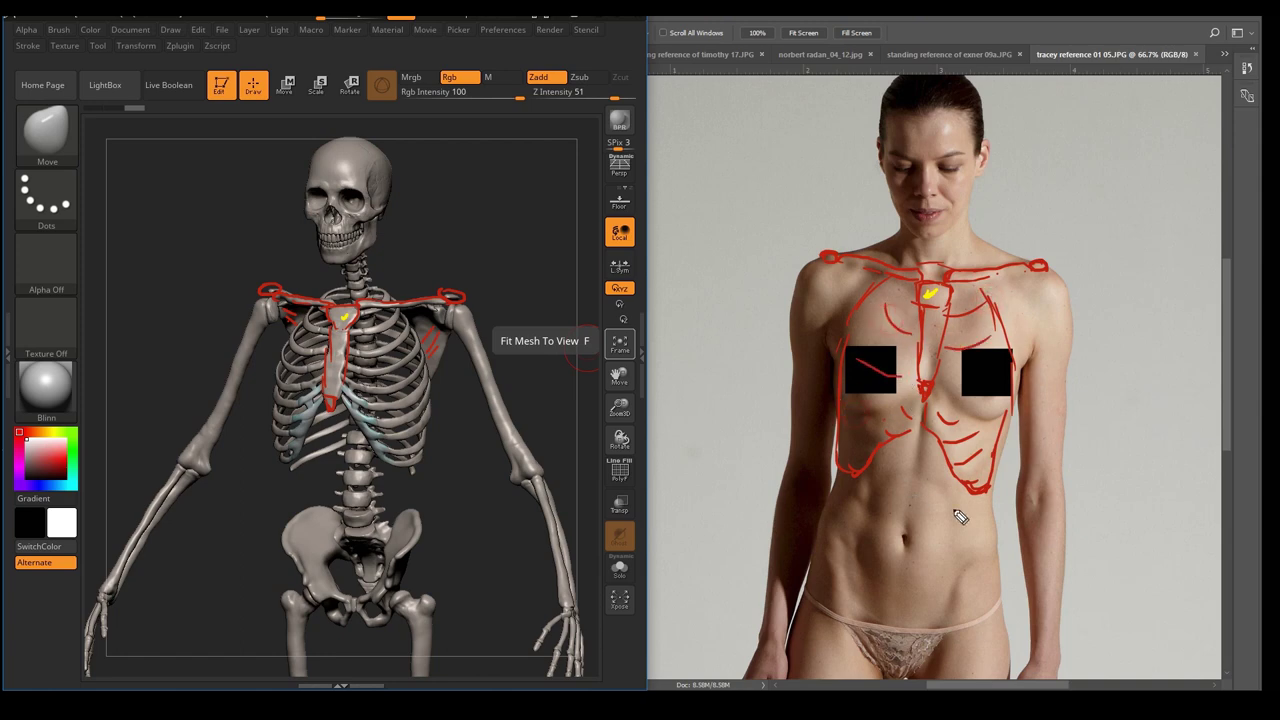
Trace the lower costal arch in red on the skeleton and reinforce the same arch on the photo.
{"action": "mouse_move", "coordinate": [346, 398]}
{"action": "left_mouse_down"}
{"action": "mouse_move", "coordinate": [395, 464]}
{"action": "mouse_move", "coordinate": [308, 428]}
{"action": "mouse_move", "coordinate": [292, 462]}
{"action": "mouse_move", "coordinate": [297, 404]}
{"action": "mouse_move", "coordinate": [298, 416]}
{"action": "left_mouse_up"}
{"action": "left_click_drag", "start_coordinate": [319, 404], "coordinate": [295, 456]}
{"action": "left_click_drag", "start_coordinate": [349, 390], "coordinate": [367, 400]}
{"action": "left_click_drag", "start_coordinate": [345, 398], "coordinate": [408, 470]}
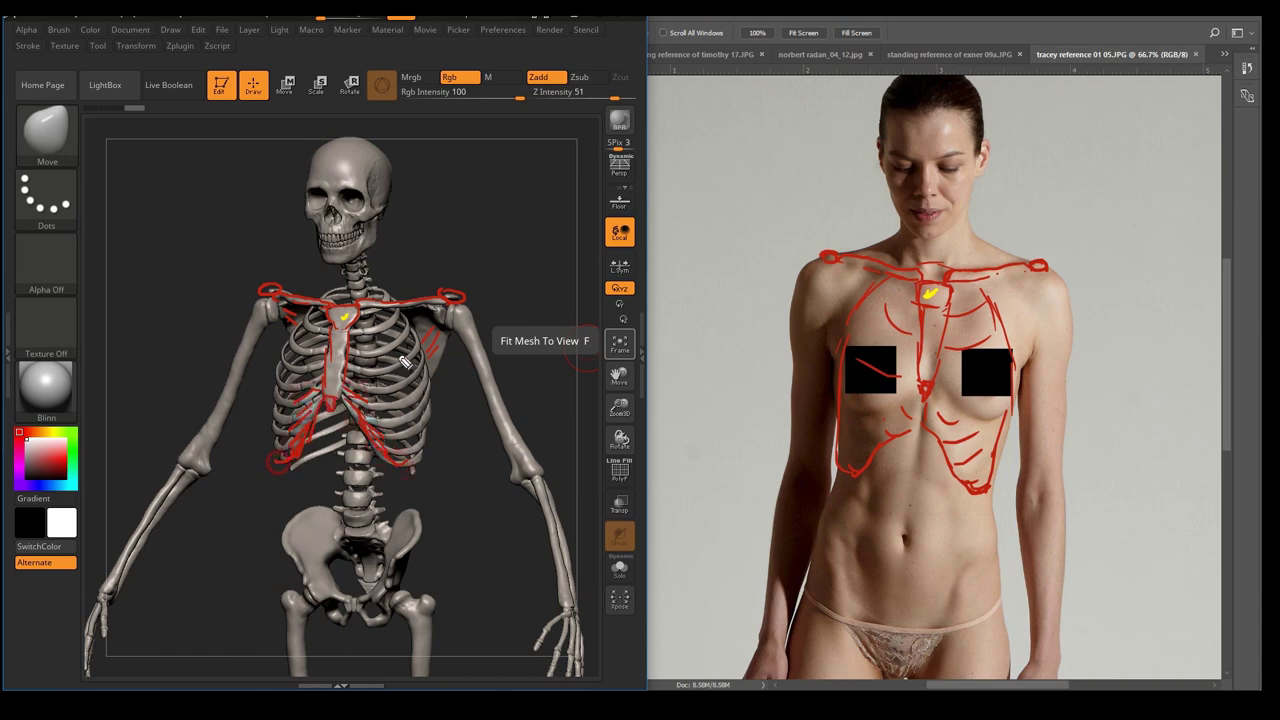
{"action": "mouse_move", "coordinate": [917, 426]}
{"action": "left_mouse_down"}
{"action": "mouse_move", "coordinate": [885, 446]}
{"action": "mouse_move", "coordinate": [969, 486]}
{"action": "left_mouse_up"}
Mark the front points of the iliac crests with red spots on the skeleton and the photo.
{"action": "left_click_drag", "start_coordinate": [284, 546], "coordinate": [298, 563]}
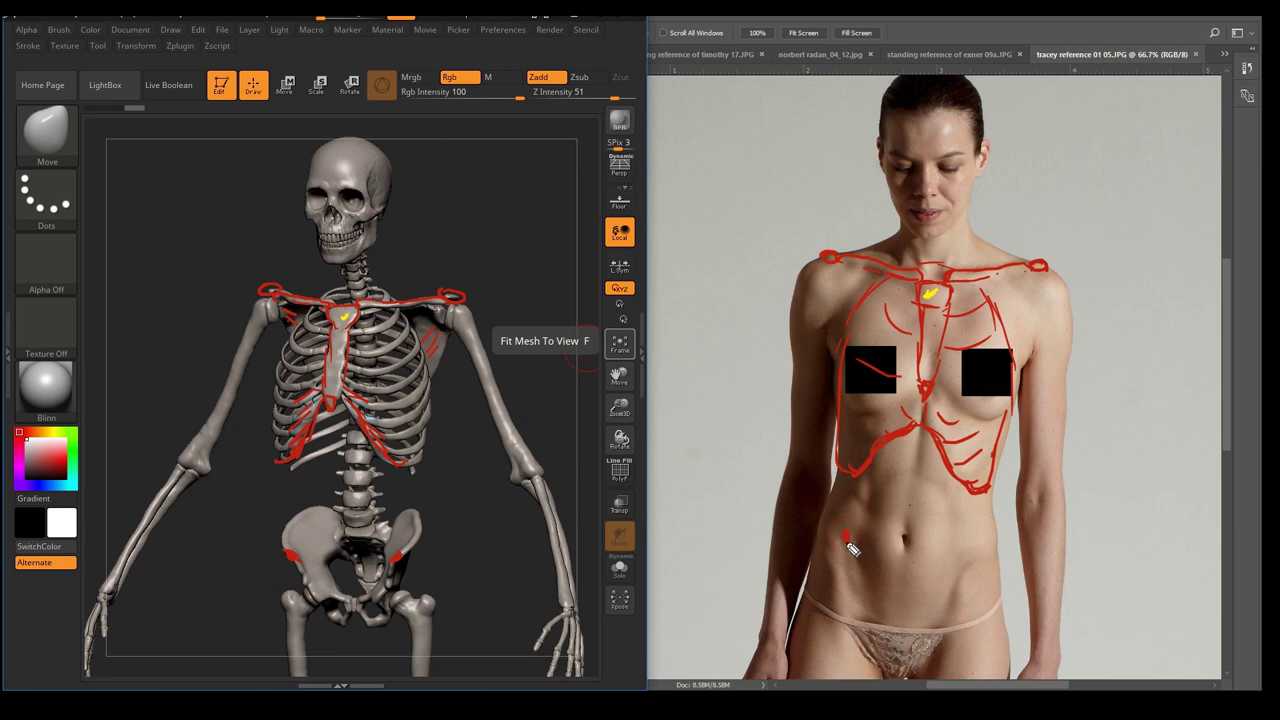
{"action": "left_click_drag", "start_coordinate": [963, 560], "coordinate": [973, 568]}
{"action": "left_click", "coordinate": [843, 537]}
Outline the iliac crests, lower abdomen and pubic area in red on the photo, and clear all annotations.
{"action": "mouse_move", "coordinate": [826, 515]}
{"action": "left_mouse_down"}
{"action": "mouse_move", "coordinate": [862, 494]}
{"action": "mouse_move", "coordinate": [918, 529]}
{"action": "mouse_move", "coordinate": [989, 520]}
{"action": "mouse_move", "coordinate": [989, 559]}
{"action": "mouse_move", "coordinate": [930, 620]}
{"action": "left_mouse_up"}
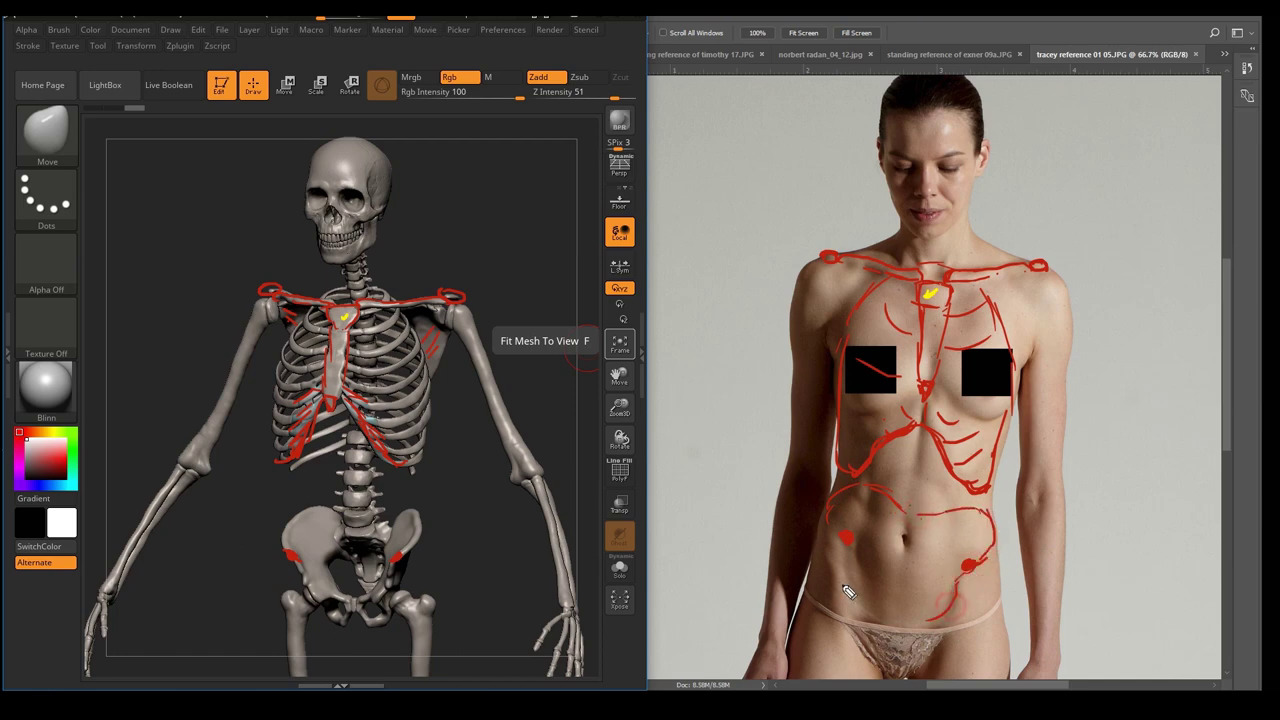
{"action": "mouse_move", "coordinate": [847, 560]}
{"action": "left_mouse_down"}
{"action": "mouse_move", "coordinate": [883, 627]}
{"action": "mouse_move", "coordinate": [868, 634]}
{"action": "mouse_move", "coordinate": [924, 648]}
{"action": "mouse_move", "coordinate": [942, 632]}
{"action": "mouse_move", "coordinate": [870, 621]}
{"action": "mouse_move", "coordinate": [940, 647]}
{"action": "mouse_move", "coordinate": [928, 650]}
{"action": "mouse_move", "coordinate": [881, 638]}
{"action": "mouse_move", "coordinate": [872, 615]}
{"action": "mouse_move", "coordinate": [866, 657]}
{"action": "mouse_move", "coordinate": [876, 641]}
{"action": "mouse_move", "coordinate": [906, 661]}
{"action": "mouse_move", "coordinate": [889, 651]}
{"action": "mouse_move", "coordinate": [883, 668]}
{"action": "mouse_move", "coordinate": [946, 634]}
{"action": "left_mouse_up"}
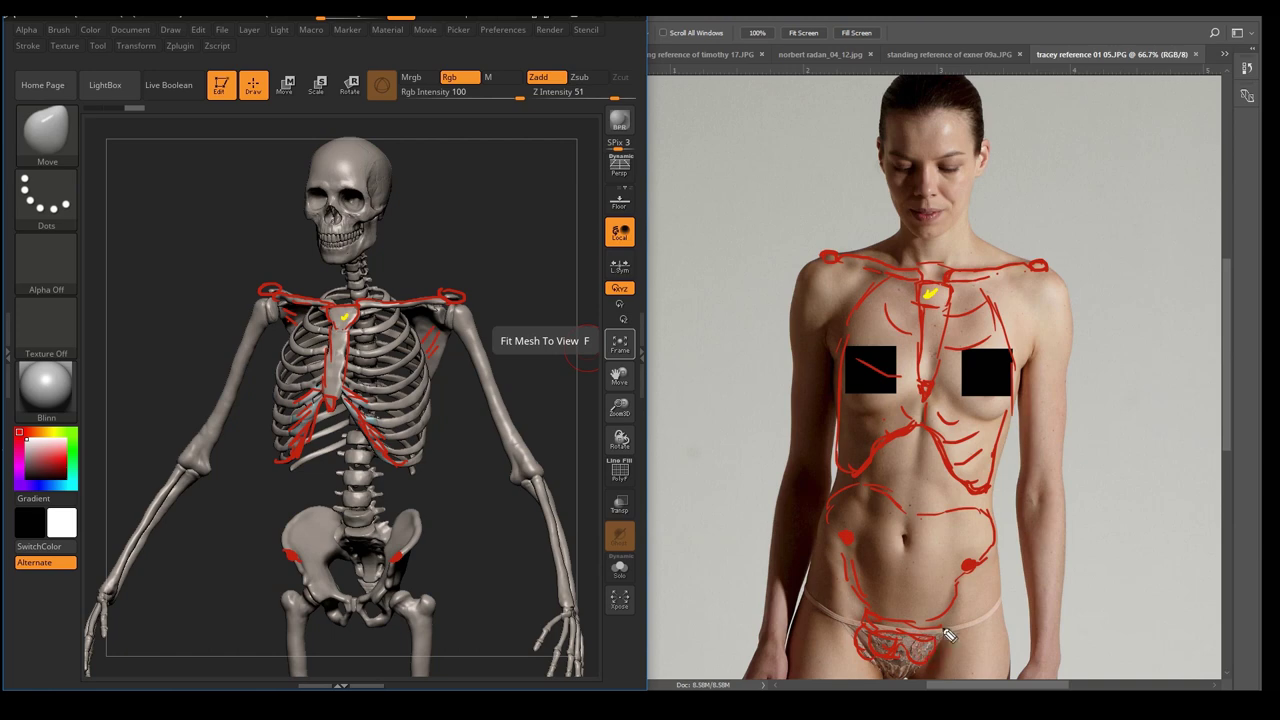
{"action": "mouse_move", "coordinate": [928, 532]}
{"action": "left_mouse_down"}
{"action": "mouse_move", "coordinate": [876, 578]}
{"action": "mouse_move", "coordinate": [909, 536]}
{"action": "mouse_move", "coordinate": [945, 577]}
{"action": "left_mouse_up"}
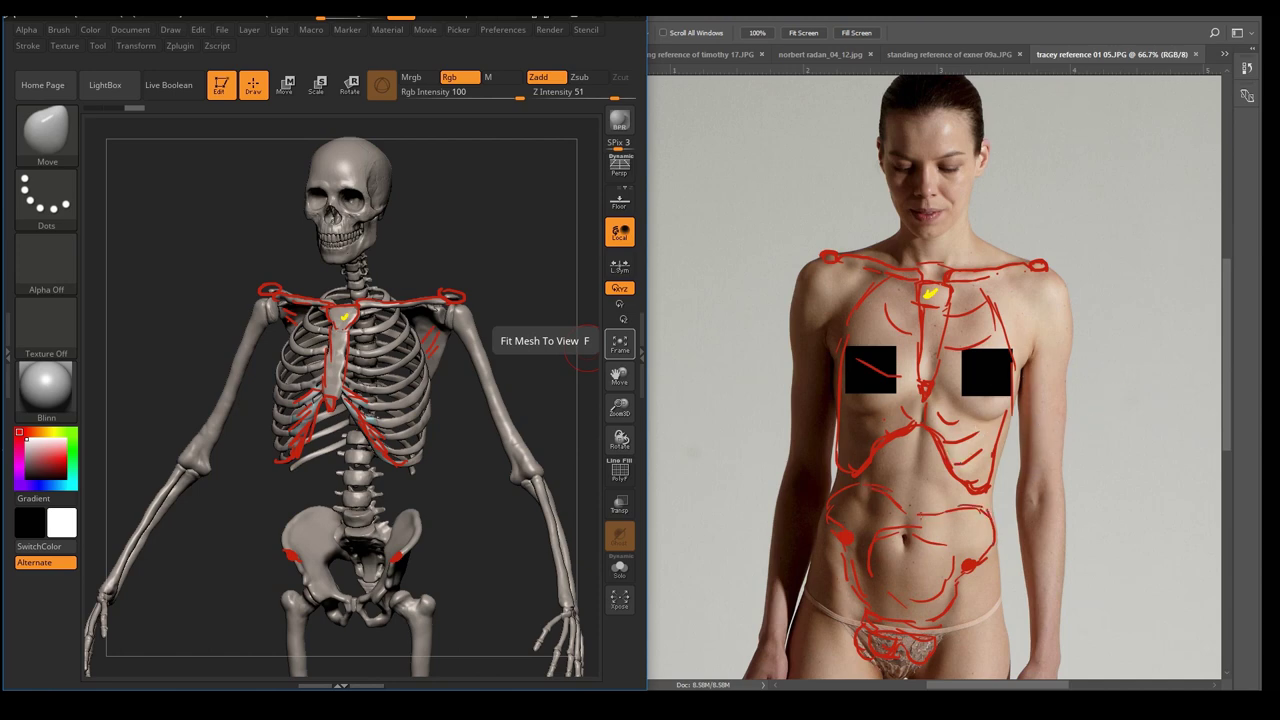
{"action": "key", "text": "Escape"}
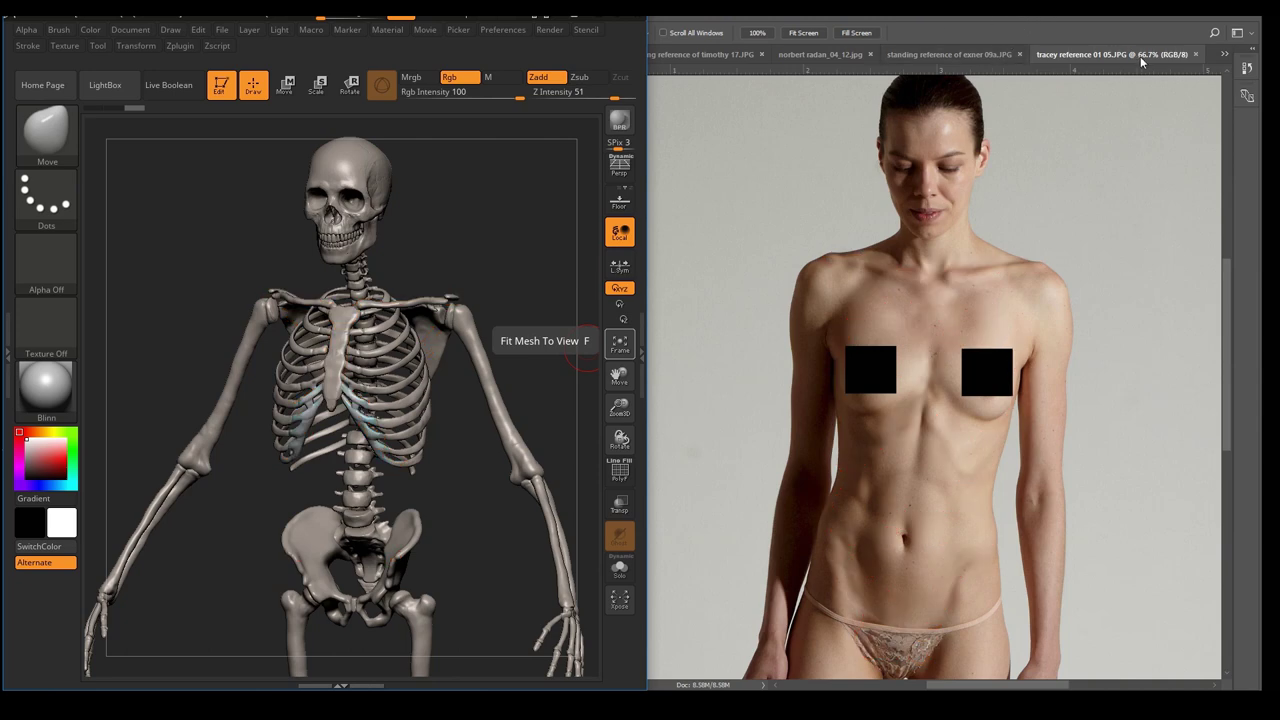
Display standing reference of exner 09a.JPG and turn the skeleton to a matching back view.
{"action": "left_click", "coordinate": [990, 50]}
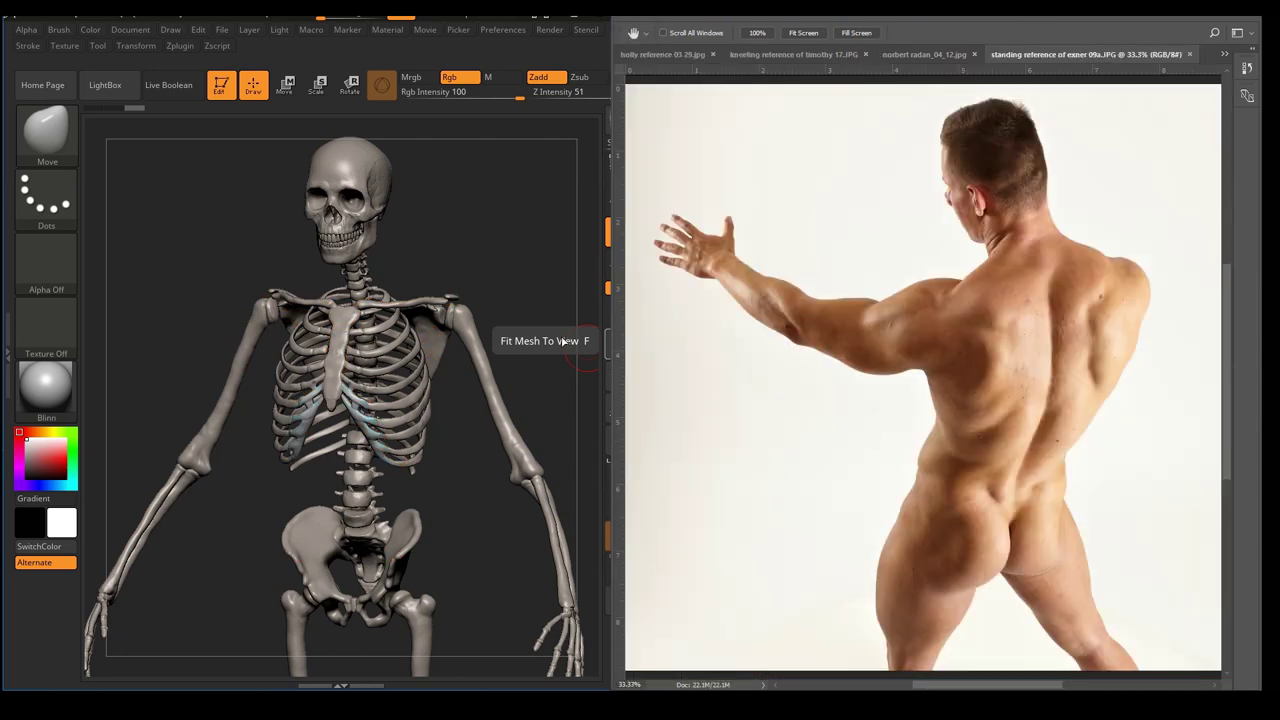
{"action": "left_click_drag", "start_coordinate": [521, 243], "coordinate": [543, 314]}
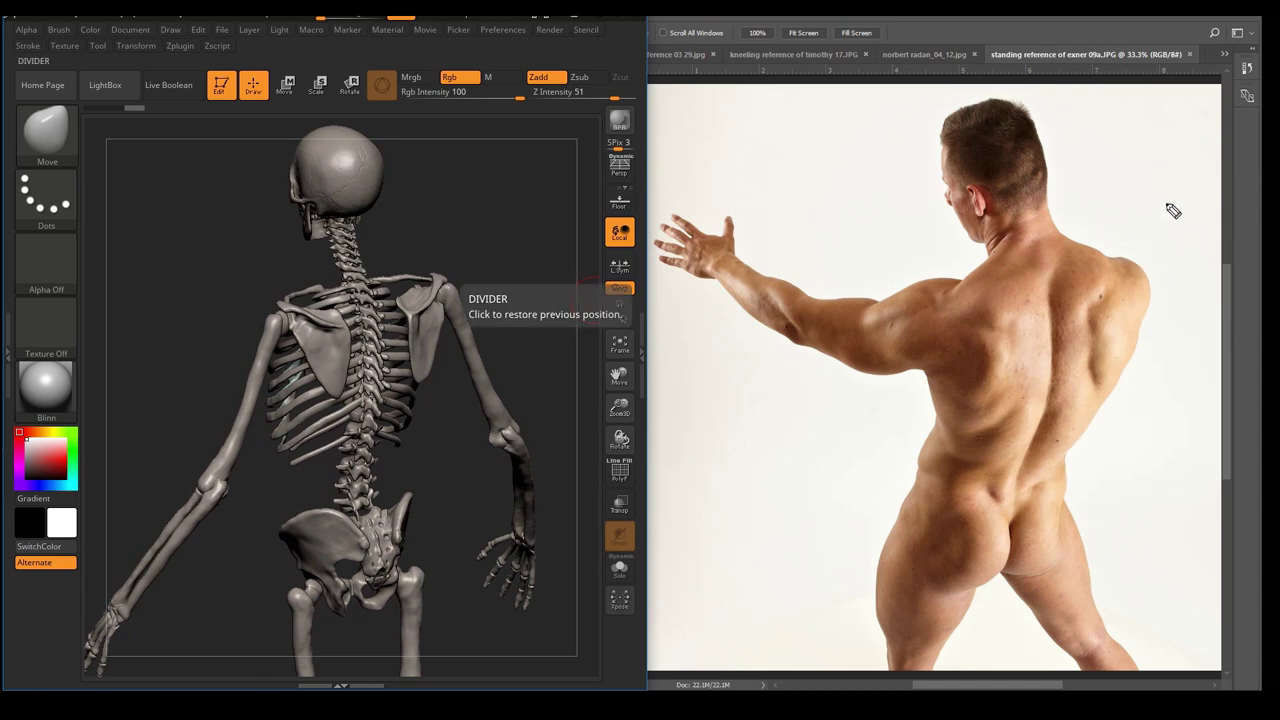
Mark the vertebra at the base of the neck and outline both scapulae in red on the back photo.
{"action": "left_click", "coordinate": [1047, 266]}
{"action": "mouse_move", "coordinate": [1126, 286]}
{"action": "left_mouse_down"}
{"action": "mouse_move", "coordinate": [1096, 318]}
{"action": "mouse_move", "coordinate": [1094, 383]}
{"action": "left_mouse_up"}
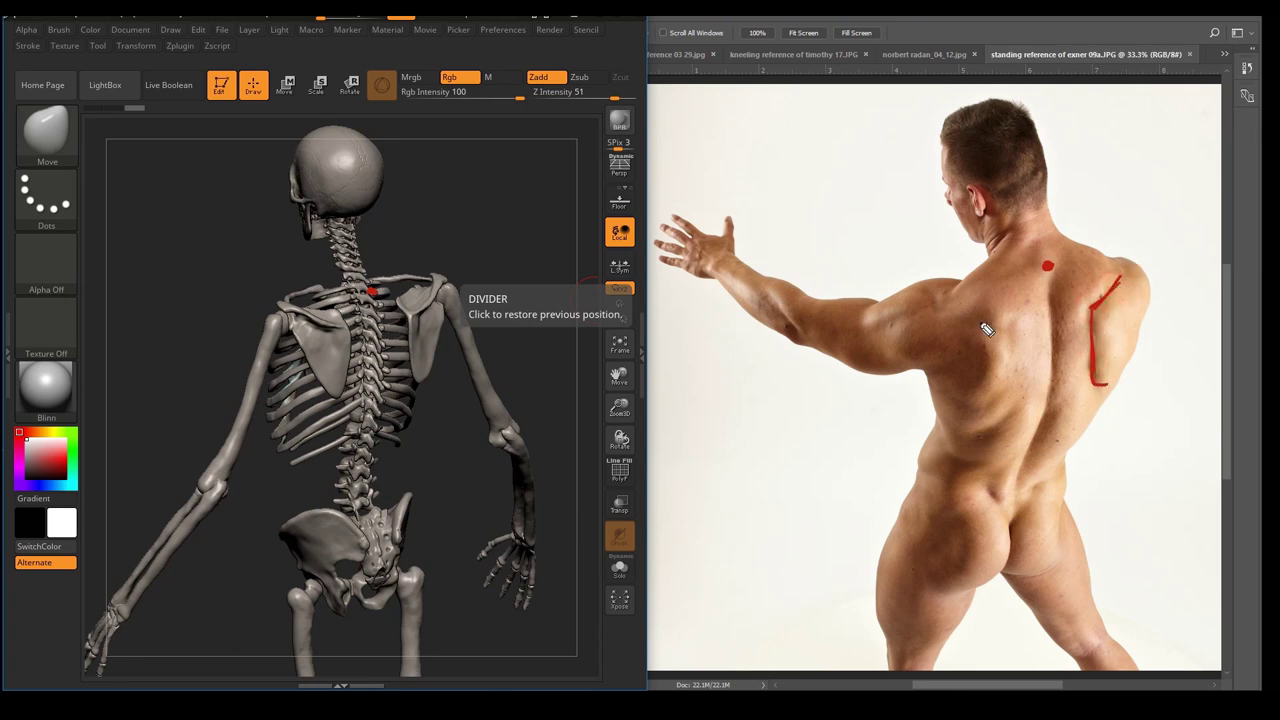
{"action": "mouse_move", "coordinate": [940, 310]}
{"action": "left_mouse_down"}
{"action": "mouse_move", "coordinate": [1003, 336]}
{"action": "mouse_move", "coordinate": [990, 416]}
{"action": "mouse_move", "coordinate": [976, 410]}
{"action": "left_mouse_up"}
Paint the scapular spines and trace the scapula borders in red on the skeleton.
{"action": "mouse_move", "coordinate": [445, 290]}
{"action": "left_mouse_down"}
{"action": "mouse_move", "coordinate": [418, 326]}
{"action": "mouse_move", "coordinate": [430, 315]}
{"action": "left_mouse_up"}
{"action": "left_click_drag", "start_coordinate": [345, 330], "coordinate": [295, 312]}
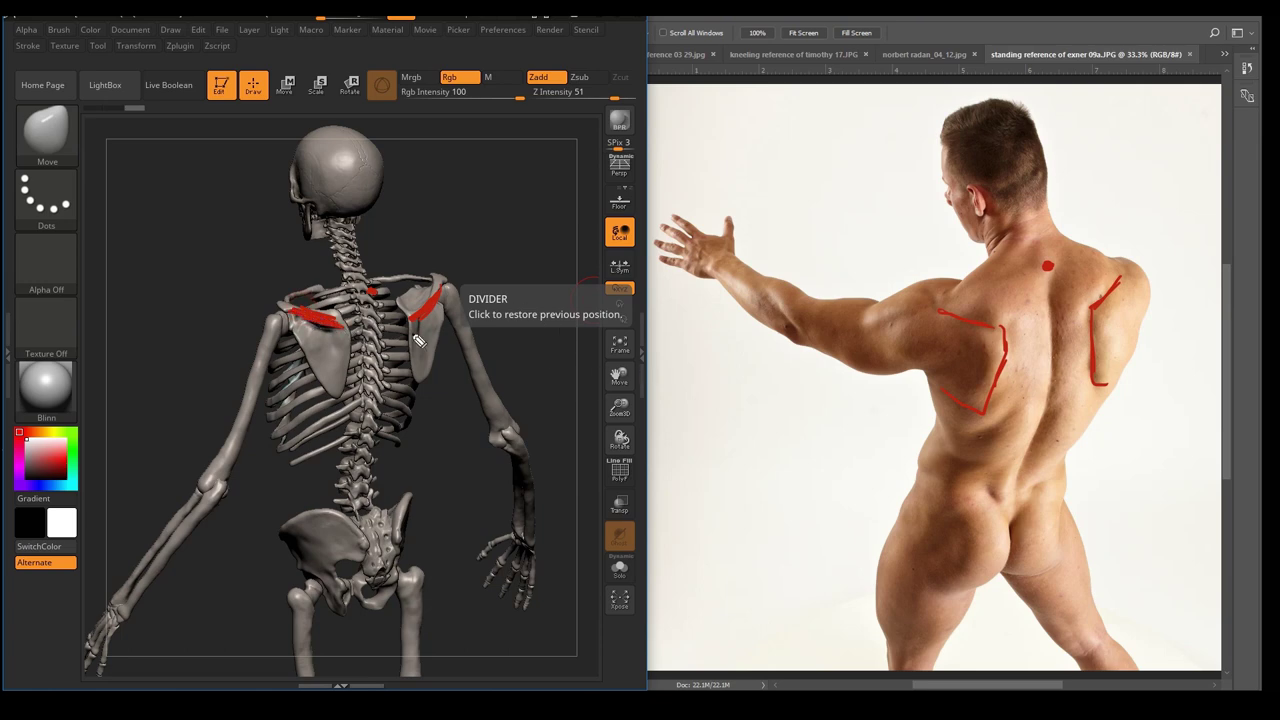
{"action": "left_click_drag", "start_coordinate": [415, 322], "coordinate": [414, 378]}
{"action": "left_click_drag", "start_coordinate": [350, 326], "coordinate": [343, 404]}
{"action": "left_click_drag", "start_coordinate": [300, 350], "coordinate": [344, 400]}
Highlight the scapular spines in yellow and the inner scapula borders in green on the back photo.
{"action": "left_click_drag", "start_coordinate": [1119, 279], "coordinate": [1092, 310]}
{"action": "left_click_drag", "start_coordinate": [945, 313], "coordinate": [1005, 332]}
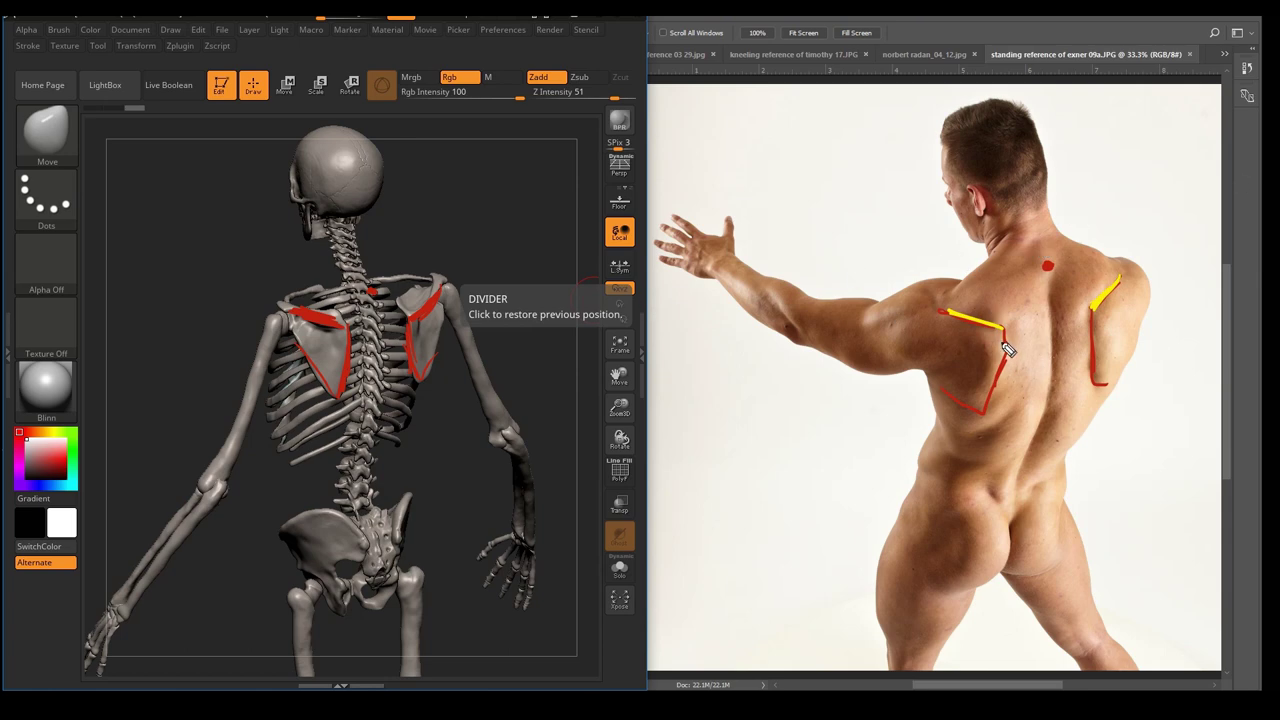
{"action": "left_click_drag", "start_coordinate": [1004, 335], "coordinate": [984, 410]}
{"action": "left_click_drag", "start_coordinate": [1091, 310], "coordinate": [1095, 370]}
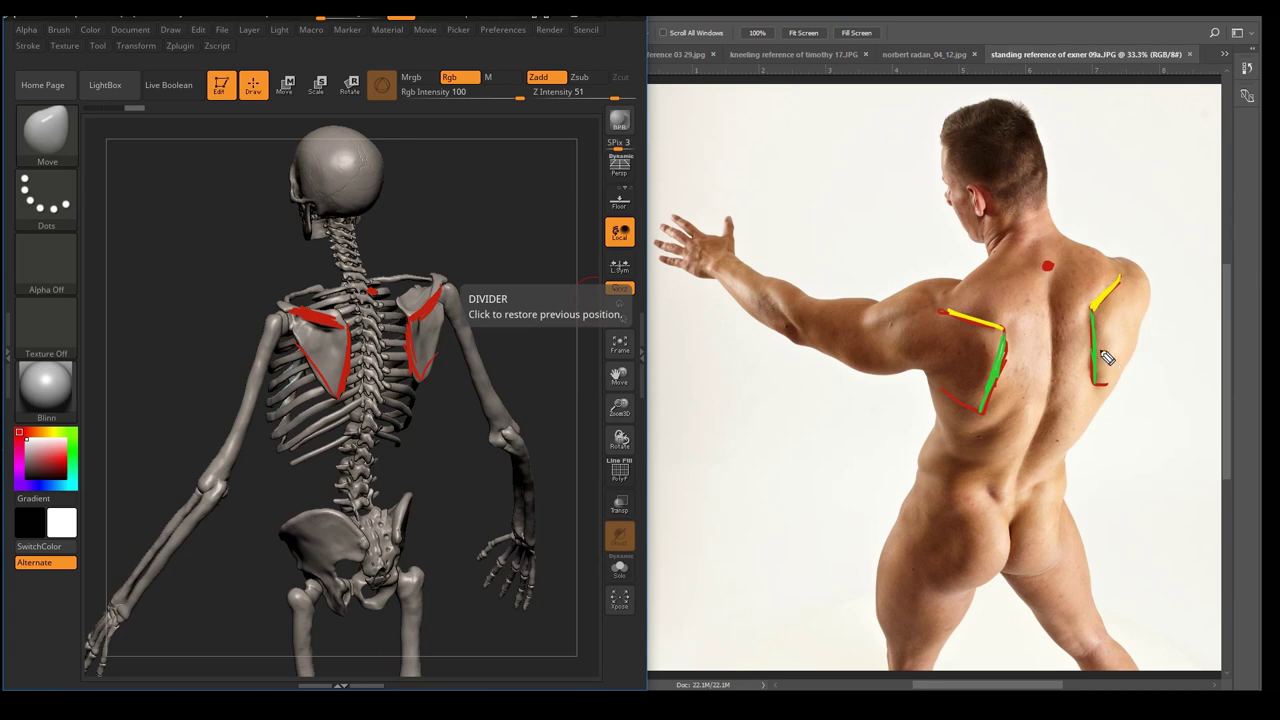
Draw red curves over both scapulae on the photo and mark the acromions in yellow on both figures.
{"action": "mouse_move", "coordinate": [1128, 310]}
{"action": "left_mouse_down"}
{"action": "mouse_move", "coordinate": [1093, 358]}
{"action": "mouse_move", "coordinate": [1104, 386]}
{"action": "left_mouse_up"}
{"action": "mouse_move", "coordinate": [996, 377]}
{"action": "left_mouse_down"}
{"action": "mouse_move", "coordinate": [949, 383]}
{"action": "mouse_move", "coordinate": [966, 404]}
{"action": "mouse_move", "coordinate": [947, 387]}
{"action": "mouse_move", "coordinate": [971, 350]}
{"action": "mouse_move", "coordinate": [1004, 343]}
{"action": "left_mouse_up"}
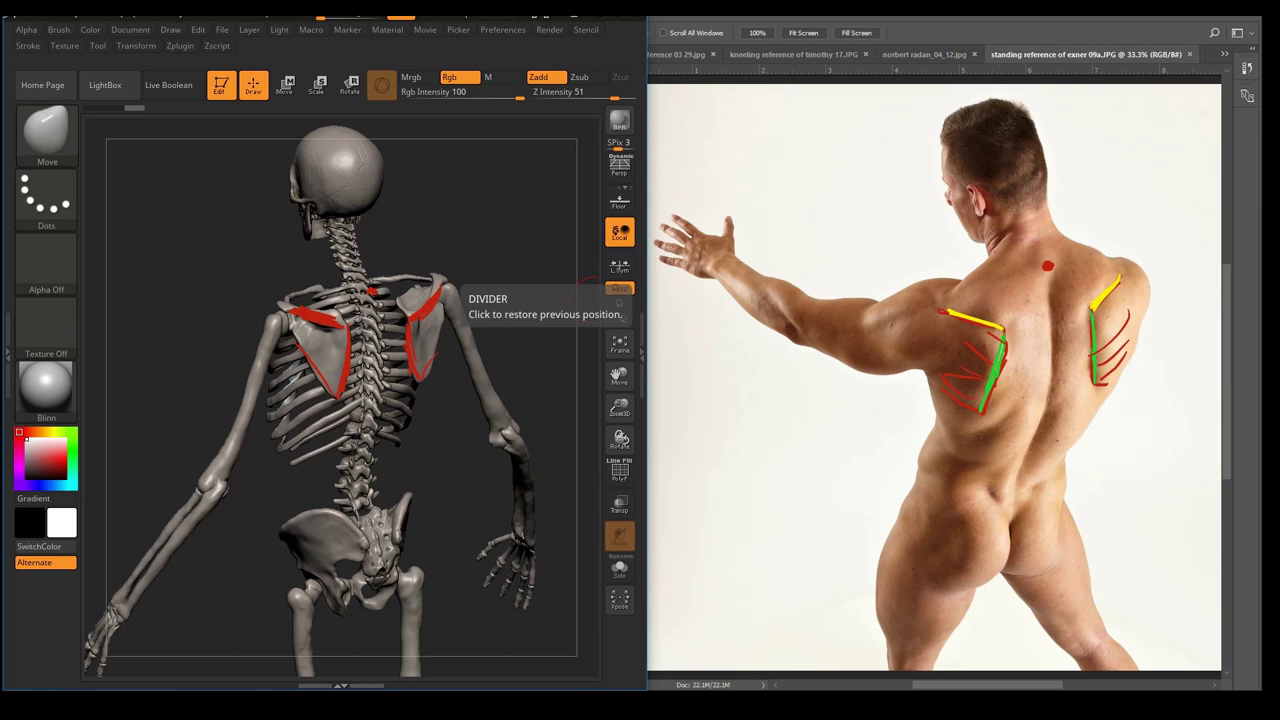
{"action": "mouse_move", "coordinate": [934, 304]}
{"action": "left_mouse_down"}
{"action": "mouse_move", "coordinate": [945, 300]}
{"action": "mouse_move", "coordinate": [933, 310]}
{"action": "mouse_move", "coordinate": [945, 320]}
{"action": "left_mouse_up"}
{"action": "left_click_drag", "start_coordinate": [1123, 268], "coordinate": [1124, 264]}
{"action": "left_click_drag", "start_coordinate": [287, 311], "coordinate": [284, 305]}
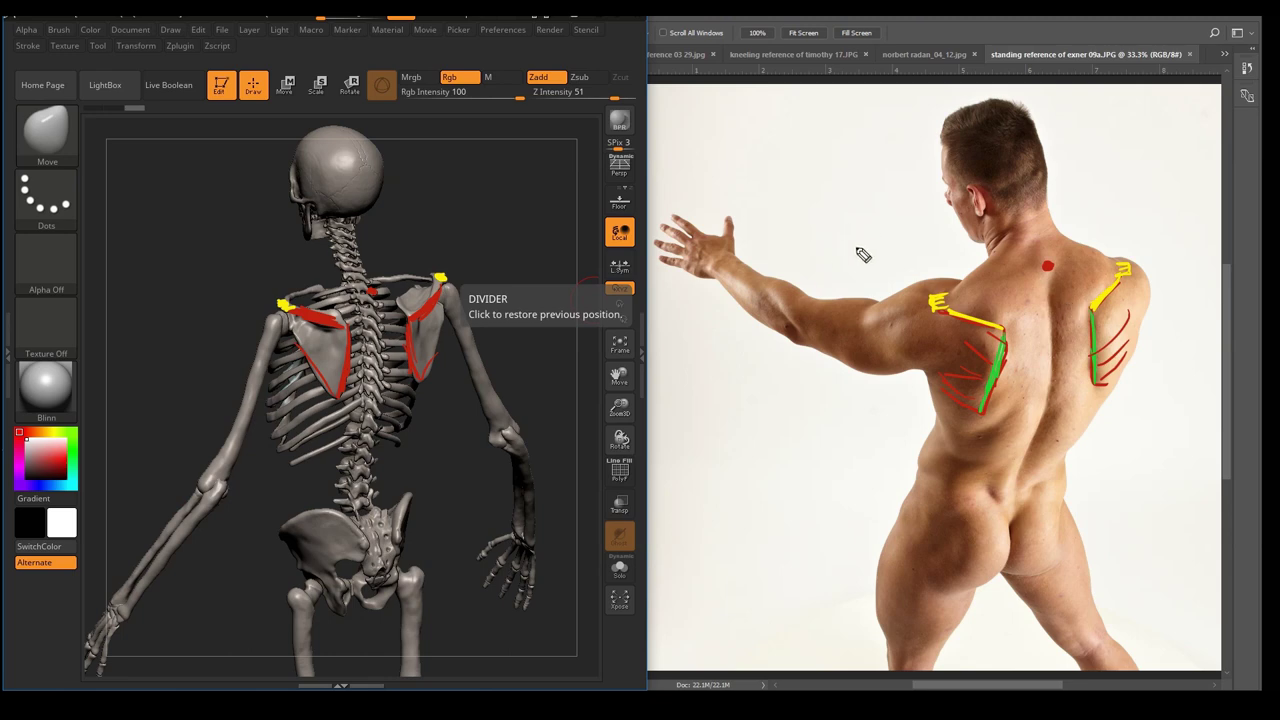
Mark the two rear pelvis points above the buttocks with yellow dots on the photo and the skeleton.
{"action": "left_click", "coordinate": [992, 493]}
{"action": "left_click", "coordinate": [1034, 488]}
{"action": "left_click", "coordinate": [363, 541]}
Handwrite the note "Anterior – front" in red beside the figure's lower back.
{"action": "left_click_drag", "start_coordinate": [674, 447], "coordinate": [689, 432]}
{"action": "left_click_drag", "start_coordinate": [694, 446], "coordinate": [716, 446]}
{"action": "mouse_move", "coordinate": [704, 428]}
{"action": "left_mouse_down"}
{"action": "mouse_move", "coordinate": [728, 424]}
{"action": "mouse_move", "coordinate": [744, 440]}
{"action": "mouse_move", "coordinate": [760, 426]}
{"action": "left_mouse_up"}
{"action": "mouse_move", "coordinate": [764, 426]}
{"action": "left_mouse_down"}
{"action": "mouse_move", "coordinate": [765, 440]}
{"action": "mouse_move", "coordinate": [779, 427]}
{"action": "left_mouse_up"}
{"action": "mouse_move", "coordinate": [789, 440]}
{"action": "left_mouse_down"}
{"action": "mouse_move", "coordinate": [800, 426]}
{"action": "mouse_move", "coordinate": [842, 432]}
{"action": "left_mouse_up"}
{"action": "mouse_move", "coordinate": [836, 414]}
{"action": "left_mouse_down"}
{"action": "mouse_move", "coordinate": [851, 429]}
{"action": "mouse_move", "coordinate": [866, 416]}
{"action": "left_mouse_up"}
{"action": "left_click_drag", "start_coordinate": [870, 418], "coordinate": [906, 430]}
{"action": "mouse_move", "coordinate": [898, 410]}
{"action": "left_mouse_down"}
{"action": "mouse_move", "coordinate": [903, 424]}
{"action": "mouse_move", "coordinate": [918, 410]}
{"action": "left_mouse_up"}
Handwrite "Posterior -back" in red below the first note.
{"action": "left_click_drag", "start_coordinate": [675, 478], "coordinate": [680, 502]}
{"action": "left_click_drag", "start_coordinate": [663, 480], "coordinate": [718, 495]}
{"action": "mouse_move", "coordinate": [736, 471]}
{"action": "left_mouse_down"}
{"action": "mouse_move", "coordinate": [737, 493]}
{"action": "mouse_move", "coordinate": [755, 491]}
{"action": "left_mouse_up"}
{"action": "left_click_drag", "start_coordinate": [760, 480], "coordinate": [779, 489]}
{"action": "left_click", "coordinate": [776, 468]}
{"action": "mouse_move", "coordinate": [796, 477]}
{"action": "left_mouse_down"}
{"action": "mouse_move", "coordinate": [874, 484]}
{"action": "mouse_move", "coordinate": [930, 468]}
{"action": "left_mouse_up"}
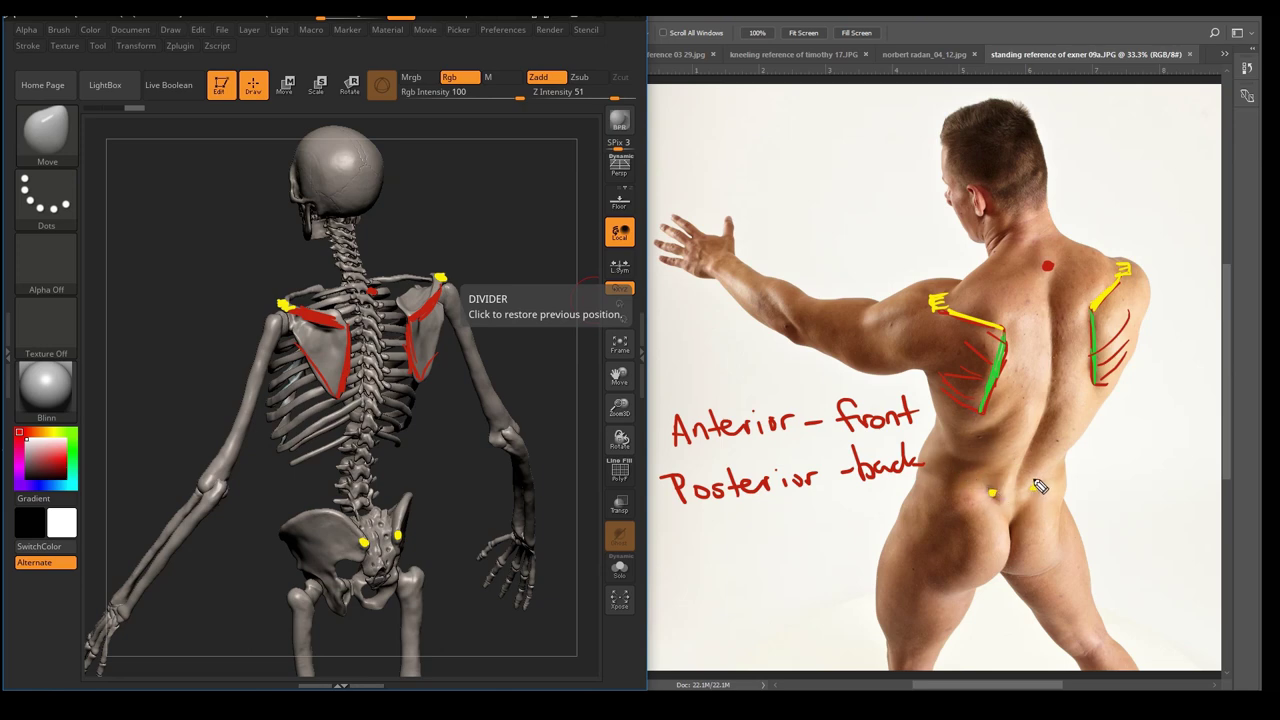
Trace the iliac crests in yellow on the skeleton and in orange on the back photo.
{"action": "left_click_drag", "start_coordinate": [343, 521], "coordinate": [286, 524]}
{"action": "left_click_drag", "start_coordinate": [407, 494], "coordinate": [398, 512]}
{"action": "left_click_drag", "start_coordinate": [978, 478], "coordinate": [943, 474]}
{"action": "left_click_drag", "start_coordinate": [1064, 458], "coordinate": [1050, 470]}
Hatch the area above the iliac crests in orange on the back photo, and clear all annotations.
{"action": "left_click_drag", "start_coordinate": [955, 457], "coordinate": [946, 468]}
{"action": "left_click_drag", "start_coordinate": [964, 459], "coordinate": [965, 473]}
{"action": "mouse_move", "coordinate": [1061, 454]}
{"action": "left_mouse_down"}
{"action": "mouse_move", "coordinate": [1051, 460]}
{"action": "mouse_move", "coordinate": [1063, 466]}
{"action": "mouse_move", "coordinate": [1054, 458]}
{"action": "left_mouse_up"}
{"action": "left_click_drag", "start_coordinate": [943, 458], "coordinate": [934, 468]}
{"action": "left_click_drag", "start_coordinate": [959, 460], "coordinate": [950, 470]}
{"action": "mouse_move", "coordinate": [974, 464]}
{"action": "left_mouse_down"}
{"action": "mouse_move", "coordinate": [967, 475]}
{"action": "mouse_move", "coordinate": [932, 466]}
{"action": "left_mouse_up"}
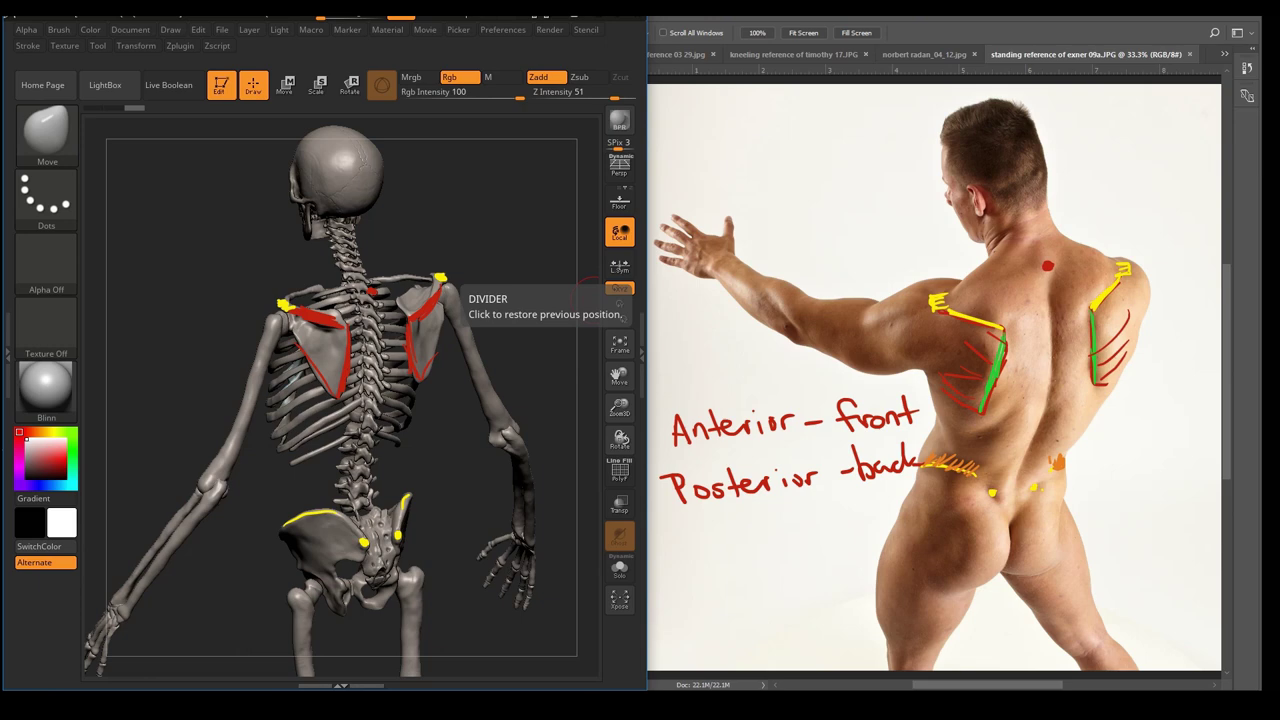
{"action": "key", "text": "Escape"}
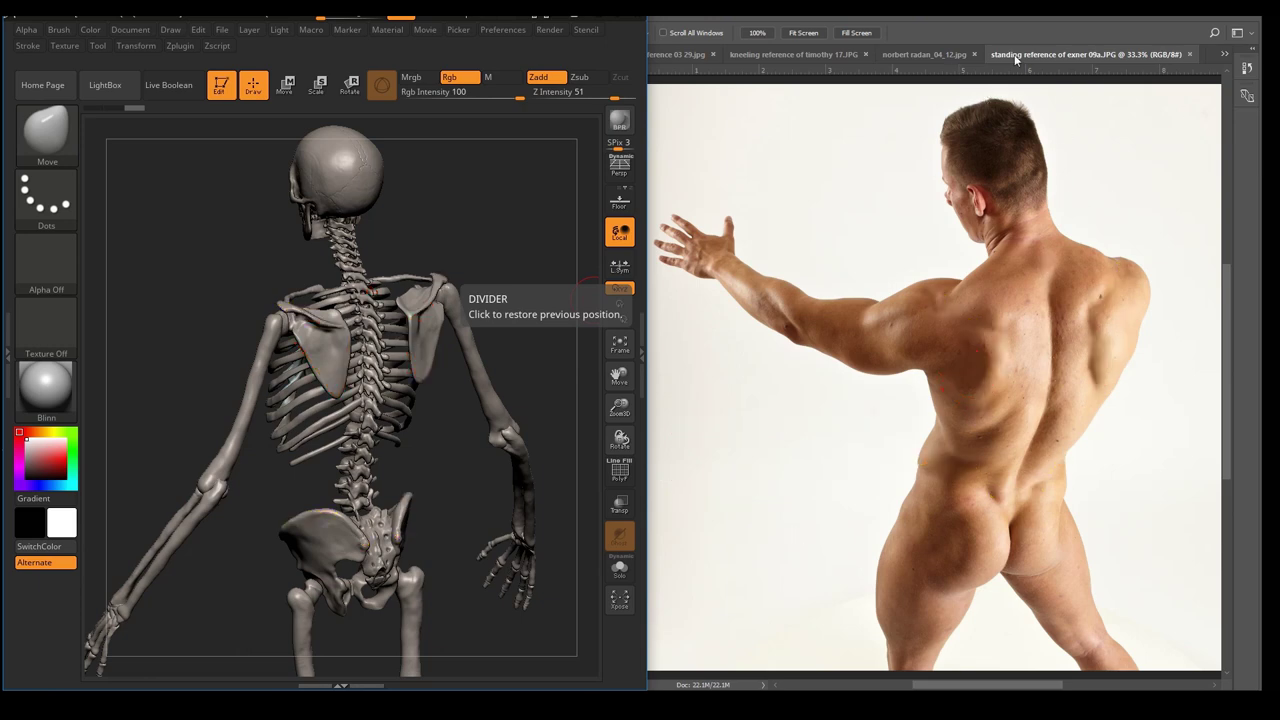
Display tracey reference 01 05.JPG and turn the skeleton back to a matching front view.
{"action": "left_click", "coordinate": [1225, 56]}
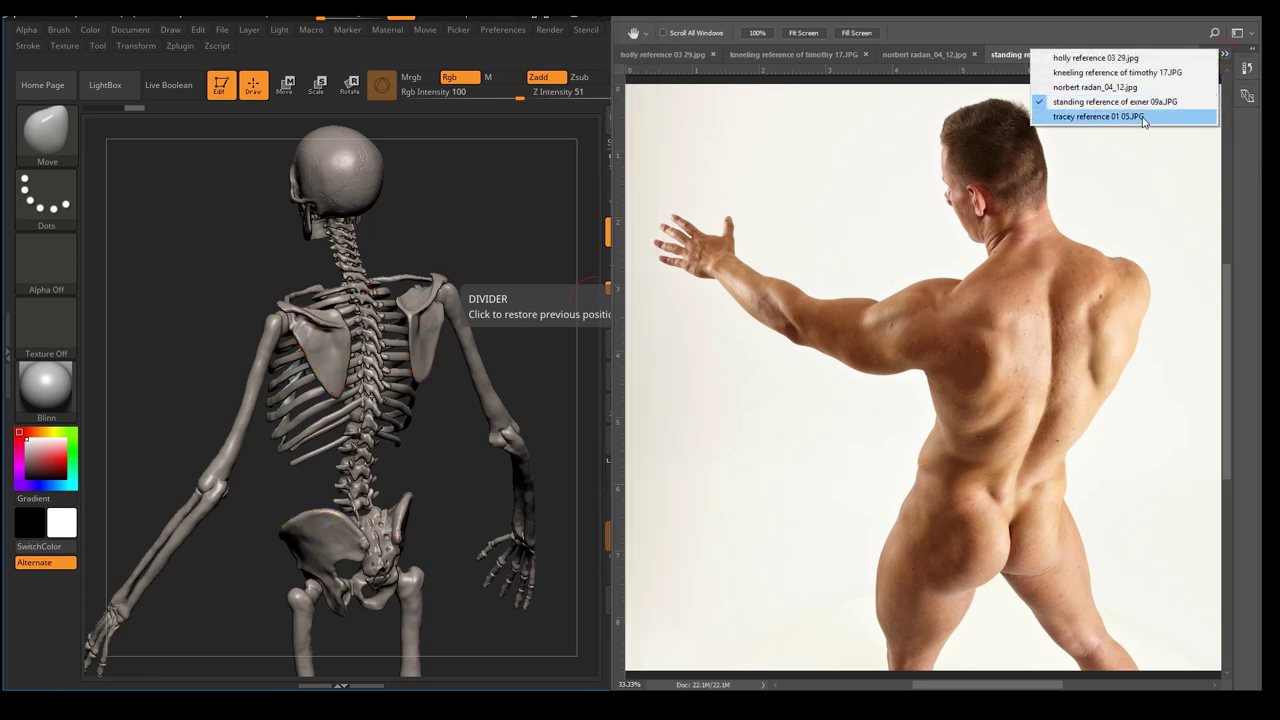
{"action": "left_click", "coordinate": [1145, 122]}
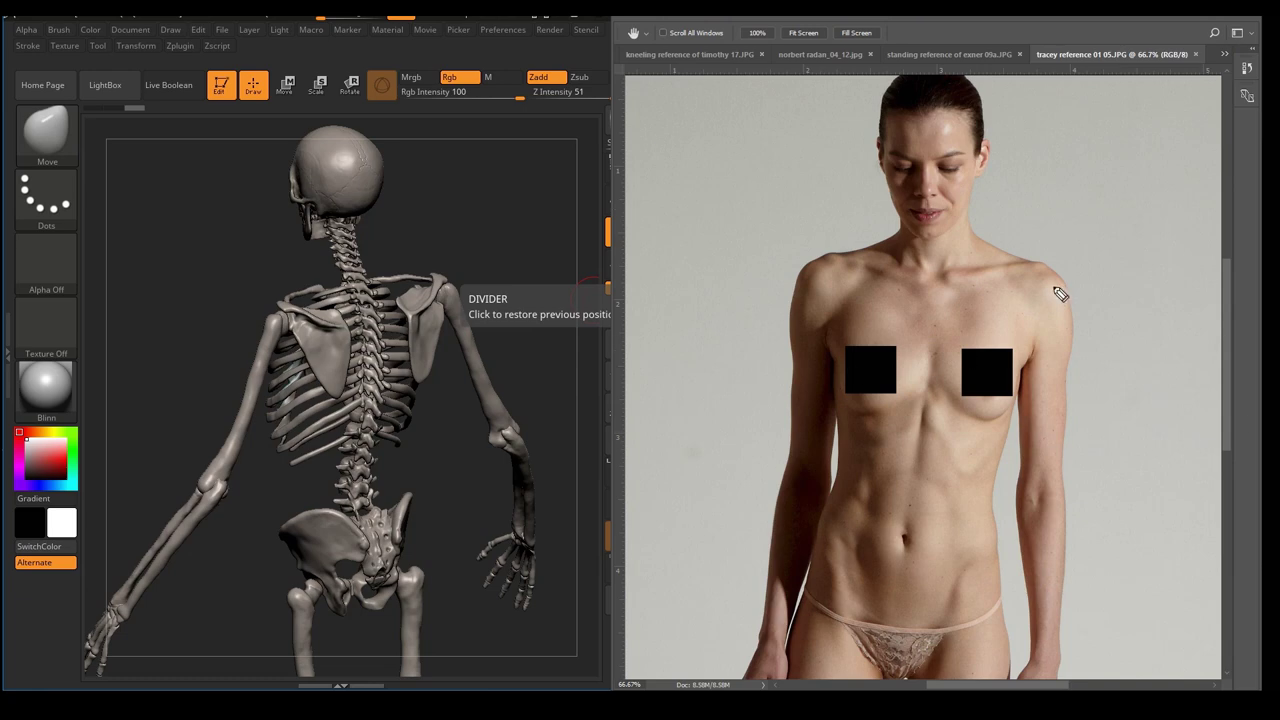
{"action": "left_click_drag", "start_coordinate": [458, 424], "coordinate": [543, 434]}
{"action": "left_click_drag", "start_coordinate": [525, 569], "coordinate": [496, 452]}
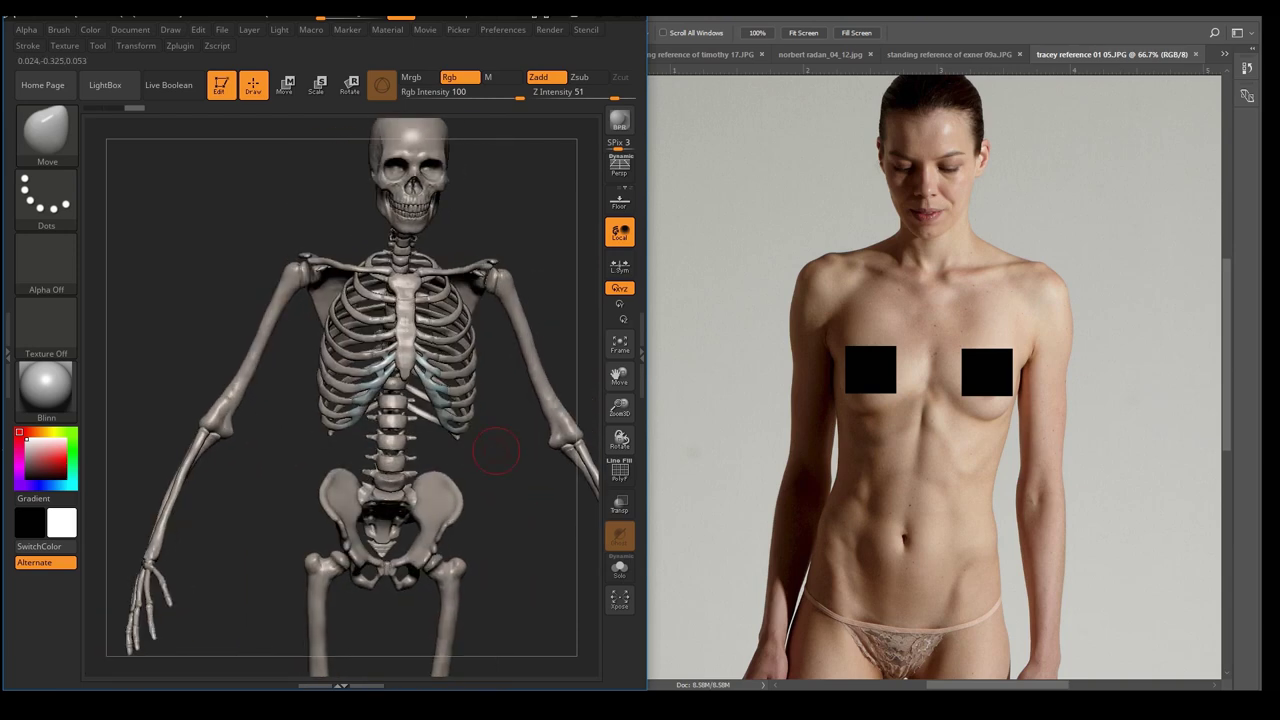
Trace the outer edges of the iliac crests in orange on the skeleton and the front torso photo.
{"action": "mouse_move", "coordinate": [332, 471]}
{"action": "left_mouse_down"}
{"action": "mouse_move", "coordinate": [328, 510]}
{"action": "mouse_move", "coordinate": [330, 471]}
{"action": "left_mouse_up"}
{"action": "left_click_drag", "start_coordinate": [443, 473], "coordinate": [462, 500]}
{"action": "left_click_drag", "start_coordinate": [990, 517], "coordinate": [968, 558]}
{"action": "left_click_drag", "start_coordinate": [836, 488], "coordinate": [826, 525]}
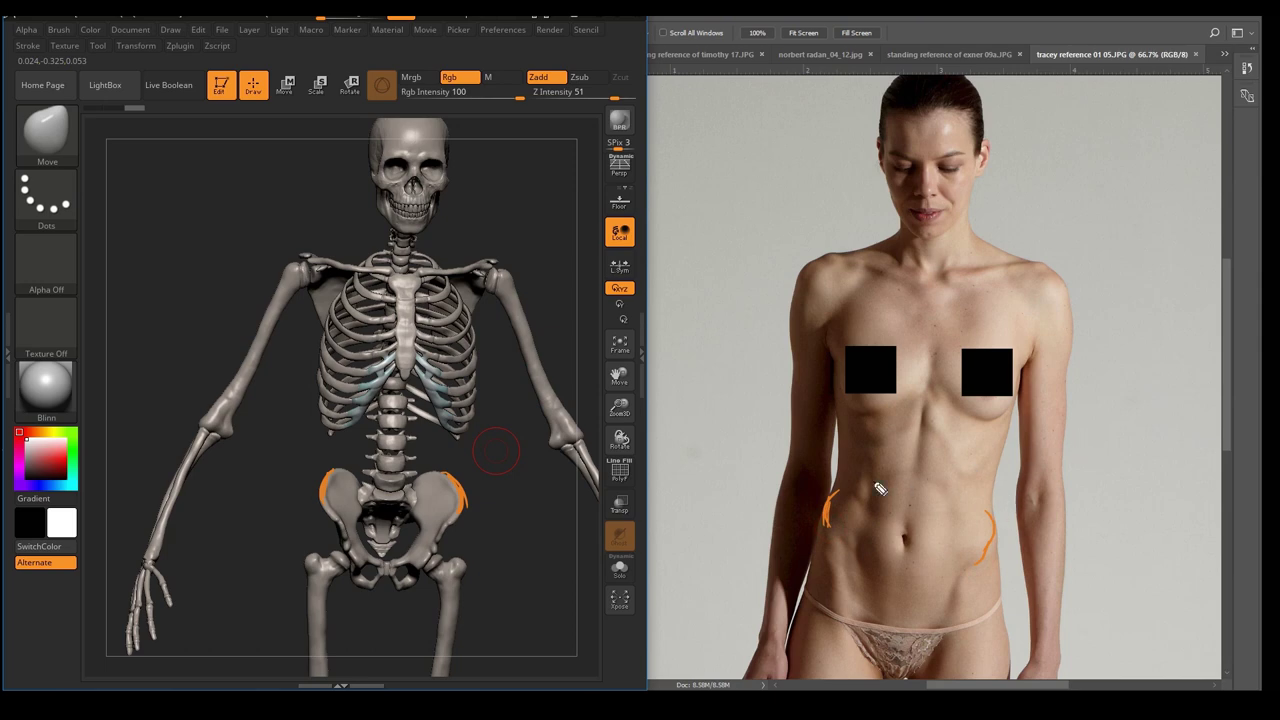
Hatch the flanks over the iliac crests in orange, point an arrow at the skeleton's crest, and clear all annotations.
{"action": "mouse_move", "coordinate": [976, 510]}
{"action": "left_mouse_down"}
{"action": "mouse_move", "coordinate": [993, 499]}
{"action": "mouse_move", "coordinate": [978, 520]}
{"action": "mouse_move", "coordinate": [997, 529]}
{"action": "mouse_move", "coordinate": [992, 548]}
{"action": "left_mouse_up"}
{"action": "left_click_drag", "start_coordinate": [842, 494], "coordinate": [824, 510]}
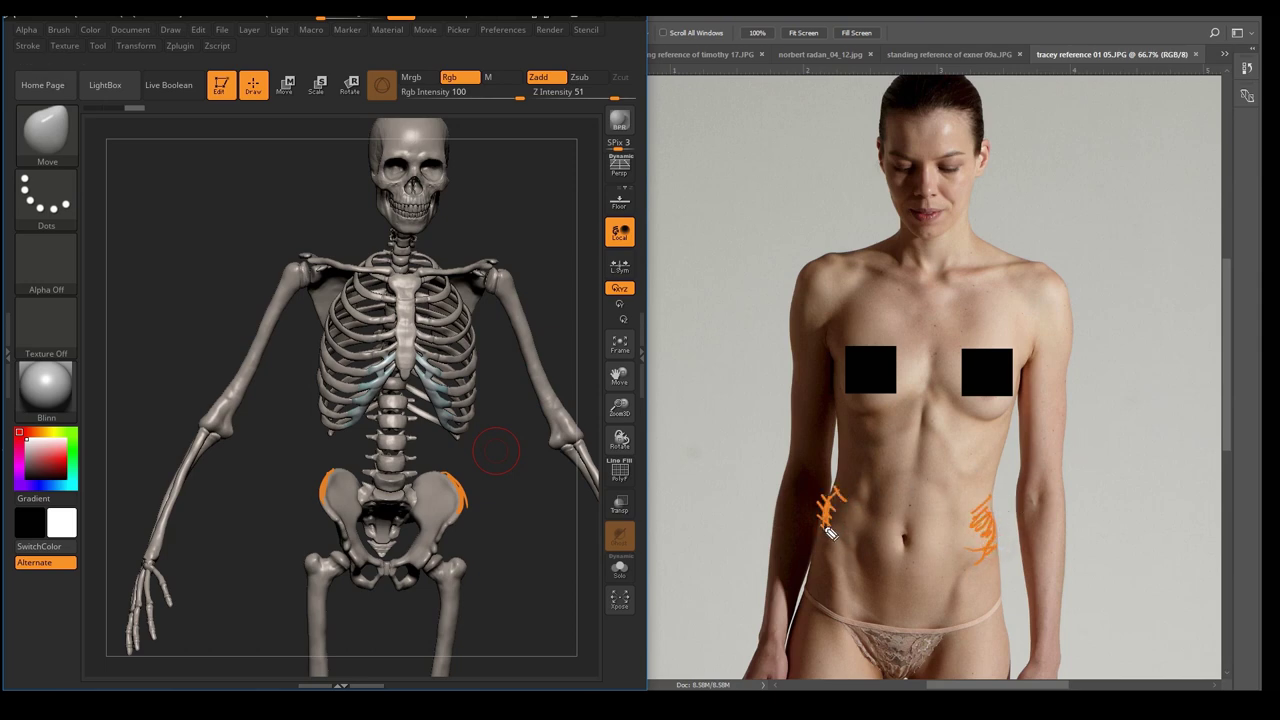
{"action": "mouse_move", "coordinate": [487, 487]}
{"action": "left_mouse_down"}
{"action": "mouse_move", "coordinate": [466, 490]}
{"action": "mouse_move", "coordinate": [530, 468]}
{"action": "left_mouse_up"}
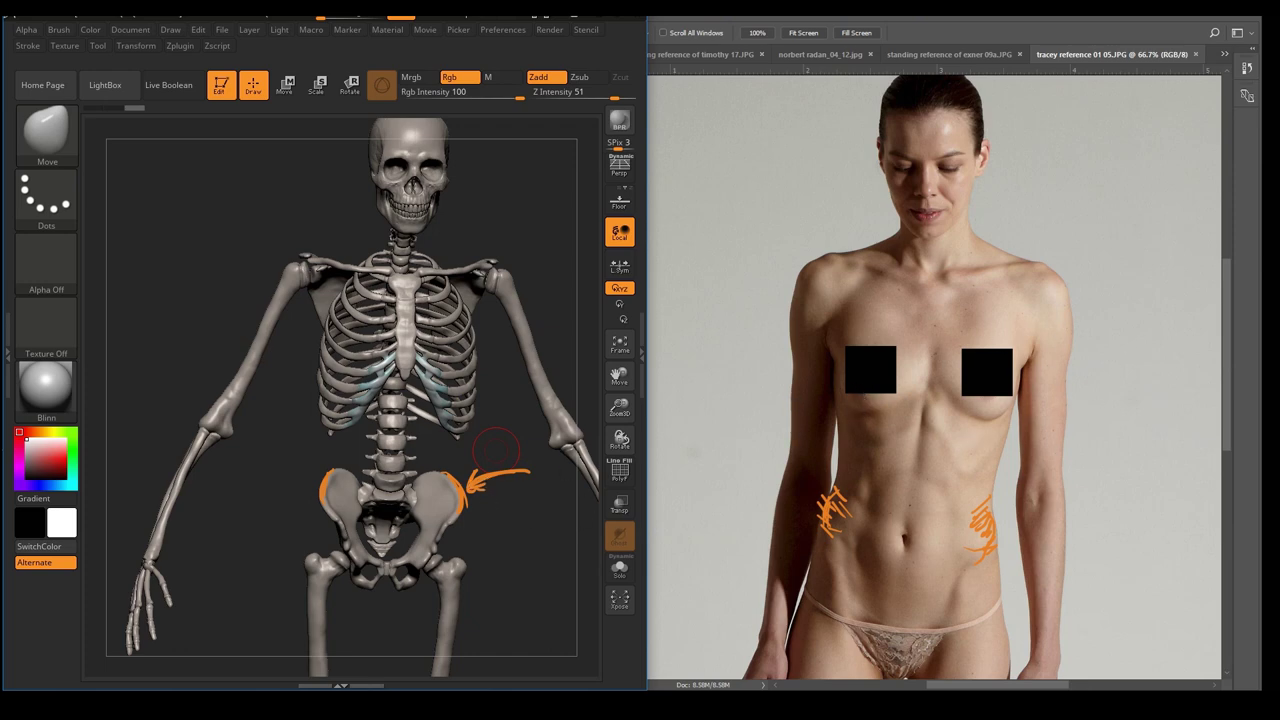
{"action": "key", "text": "Escape"}
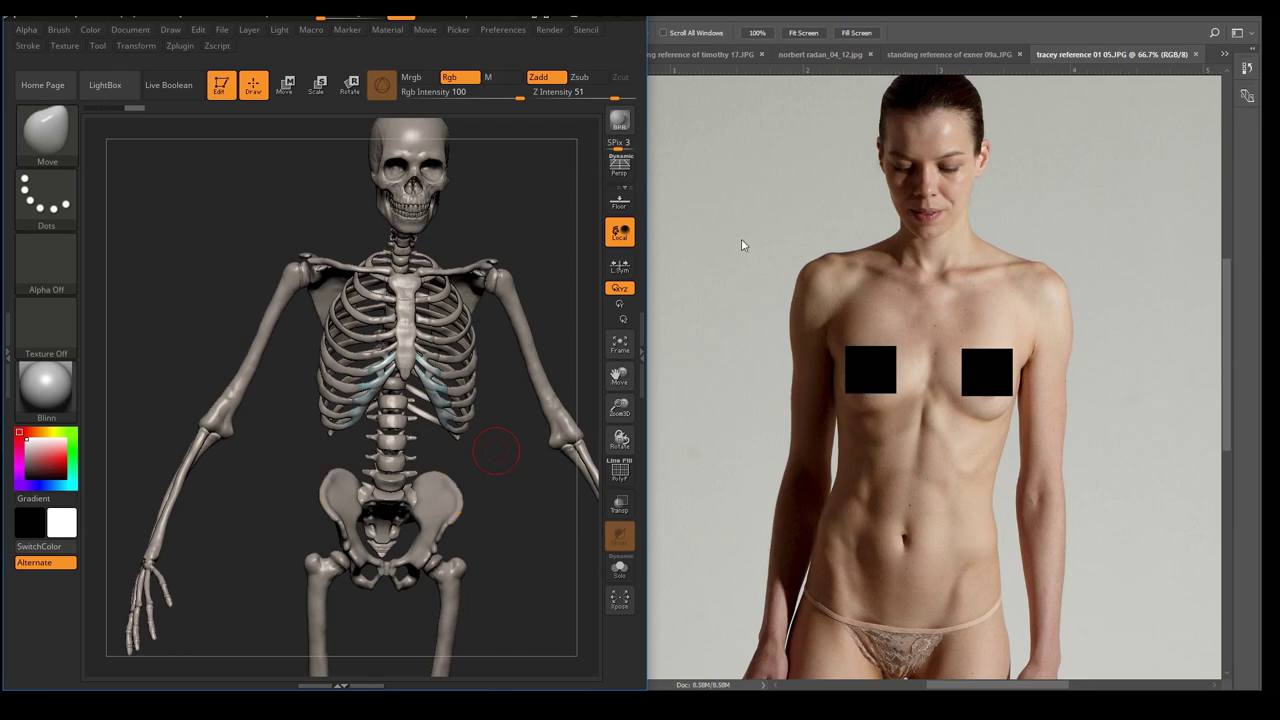
Display kneeling reference of timothy 17.JPG and tilt the skeleton forward to match the crouching pose.
{"action": "left_click", "coordinate": [960, 56]}
{"action": "left_click", "coordinate": [800, 54]}
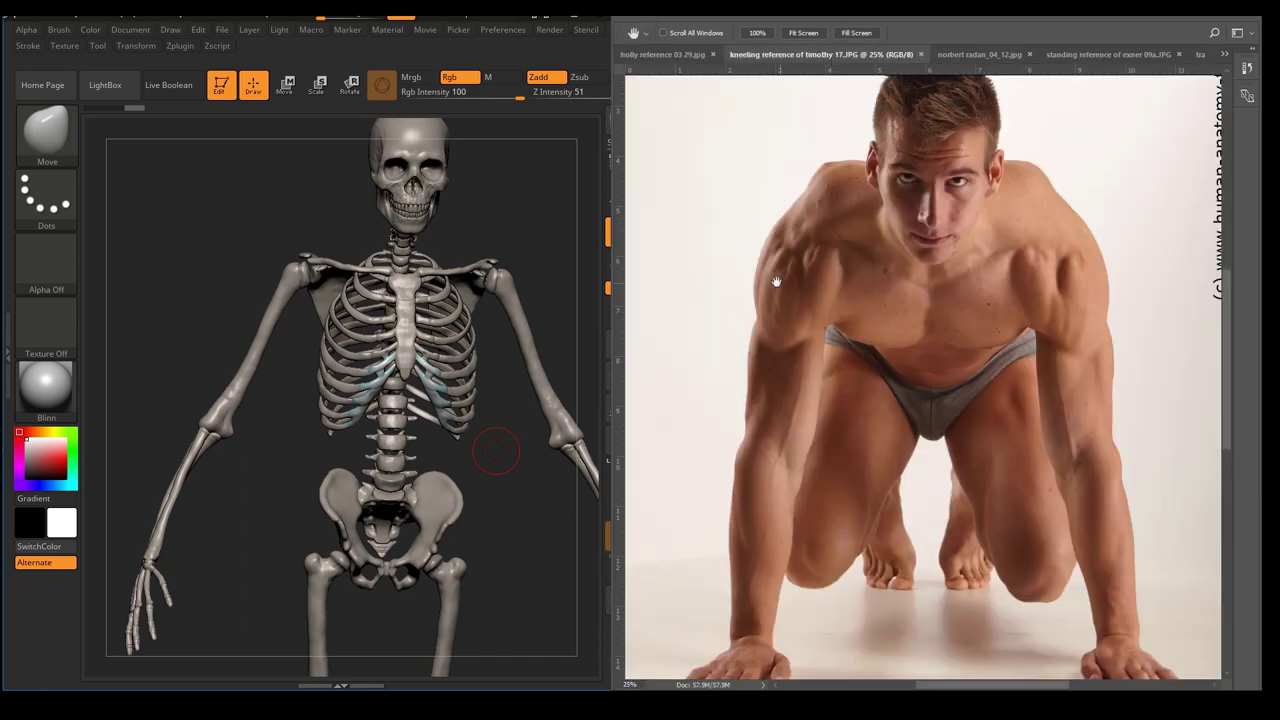
{"action": "left_click", "coordinate": [555, 215]}
{"action": "left_click_drag", "start_coordinate": [554, 214], "coordinate": [528, 262]}
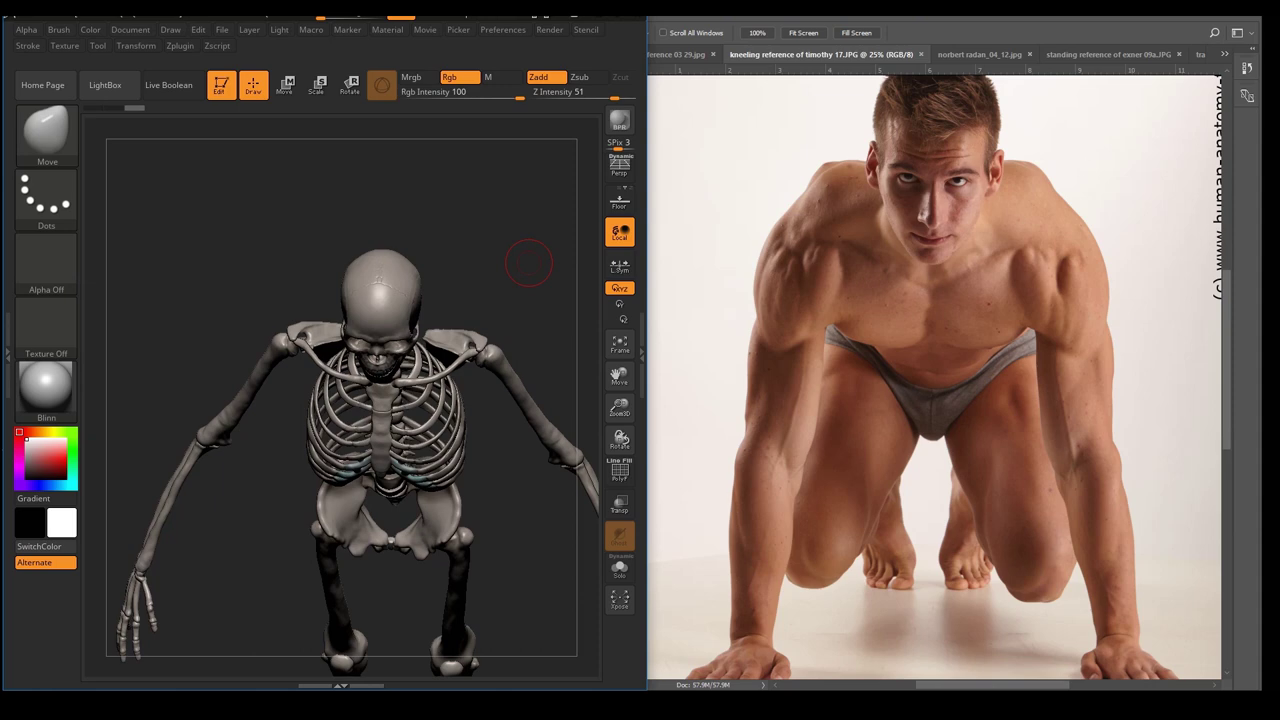
Mark both acromions in pink on the kneeling photo and on the skeleton.
{"action": "mouse_move", "coordinate": [781, 238]}
{"action": "left_mouse_down"}
{"action": "mouse_move", "coordinate": [790, 250]}
{"action": "mouse_move", "coordinate": [806, 241]}
{"action": "left_mouse_up"}
{"action": "left_click_drag", "start_coordinate": [1054, 246], "coordinate": [1070, 250]}
{"action": "mouse_move", "coordinate": [806, 246]}
{"action": "left_mouse_down"}
{"action": "mouse_move", "coordinate": [788, 242]}
{"action": "mouse_move", "coordinate": [806, 238]}
{"action": "left_mouse_up"}
{"action": "left_click_drag", "start_coordinate": [298, 334], "coordinate": [296, 334]}
{"action": "left_click_drag", "start_coordinate": [483, 340], "coordinate": [484, 346]}
Trace both clavicles in pink on the kneeling photo and on the skeleton.
{"action": "mouse_move", "coordinate": [835, 244]}
{"action": "left_mouse_down"}
{"action": "mouse_move", "coordinate": [952, 284]}
{"action": "mouse_move", "coordinate": [1010, 250]}
{"action": "mouse_move", "coordinate": [920, 290]}
{"action": "mouse_move", "coordinate": [840, 233]}
{"action": "left_mouse_up"}
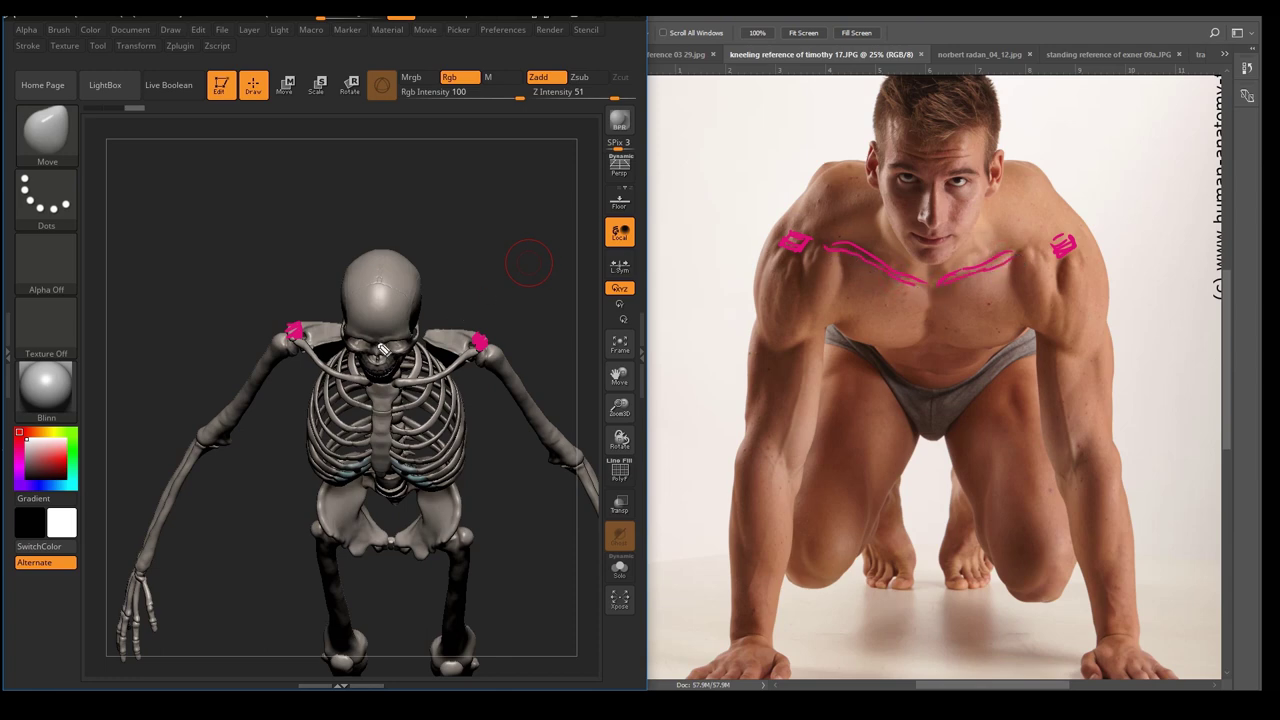
{"action": "left_click_drag", "start_coordinate": [300, 345], "coordinate": [370, 378]}
{"action": "mouse_move", "coordinate": [472, 362]}
{"action": "left_mouse_down"}
{"action": "mouse_move", "coordinate": [408, 386]}
{"action": "mouse_move", "coordinate": [466, 366]}
{"action": "mouse_move", "coordinate": [446, 382]}
{"action": "left_mouse_up"}
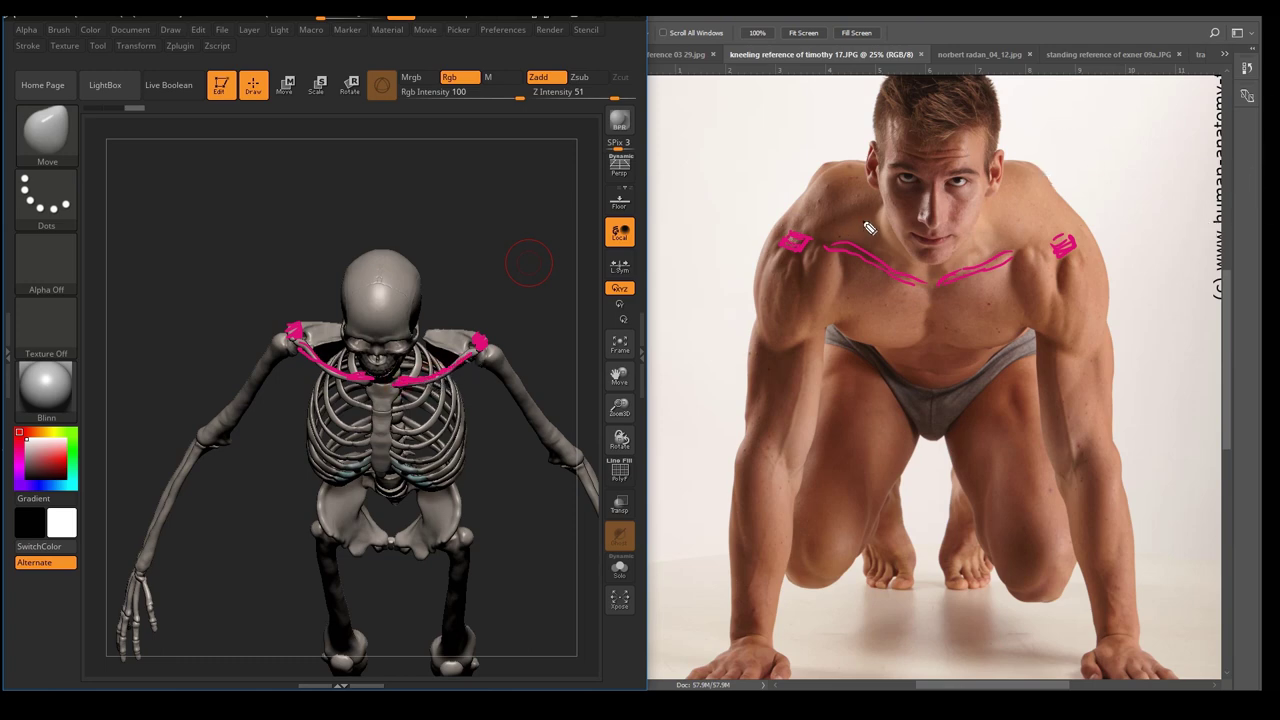
Hatch the upper shoulder slopes between neck and acromions in pink on the kneeling photo, and clear all annotations.
{"action": "mouse_move", "coordinate": [880, 205]}
{"action": "left_mouse_down"}
{"action": "mouse_move", "coordinate": [828, 218]}
{"action": "mouse_move", "coordinate": [857, 176]}
{"action": "mouse_move", "coordinate": [834, 227]}
{"action": "mouse_move", "coordinate": [812, 236]}
{"action": "left_mouse_up"}
{"action": "left_click_drag", "start_coordinate": [989, 215], "coordinate": [1006, 236]}
{"action": "left_click_drag", "start_coordinate": [993, 189], "coordinate": [1019, 214]}
{"action": "mouse_move", "coordinate": [1018, 180]}
{"action": "left_mouse_down"}
{"action": "mouse_move", "coordinate": [1038, 200]}
{"action": "mouse_move", "coordinate": [1030, 220]}
{"action": "left_mouse_up"}
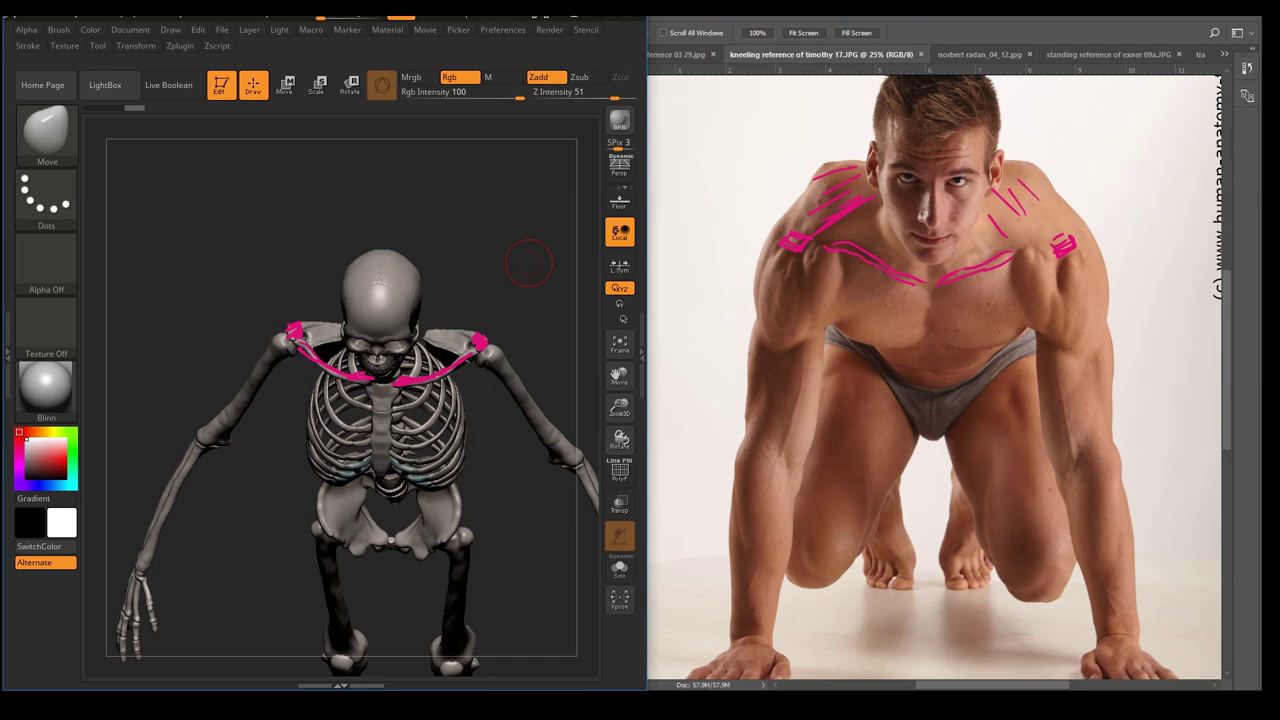
{"action": "left_click_drag", "start_coordinate": [801, 253], "coordinate": [793, 288]}
{"action": "key", "text": "Escape"}
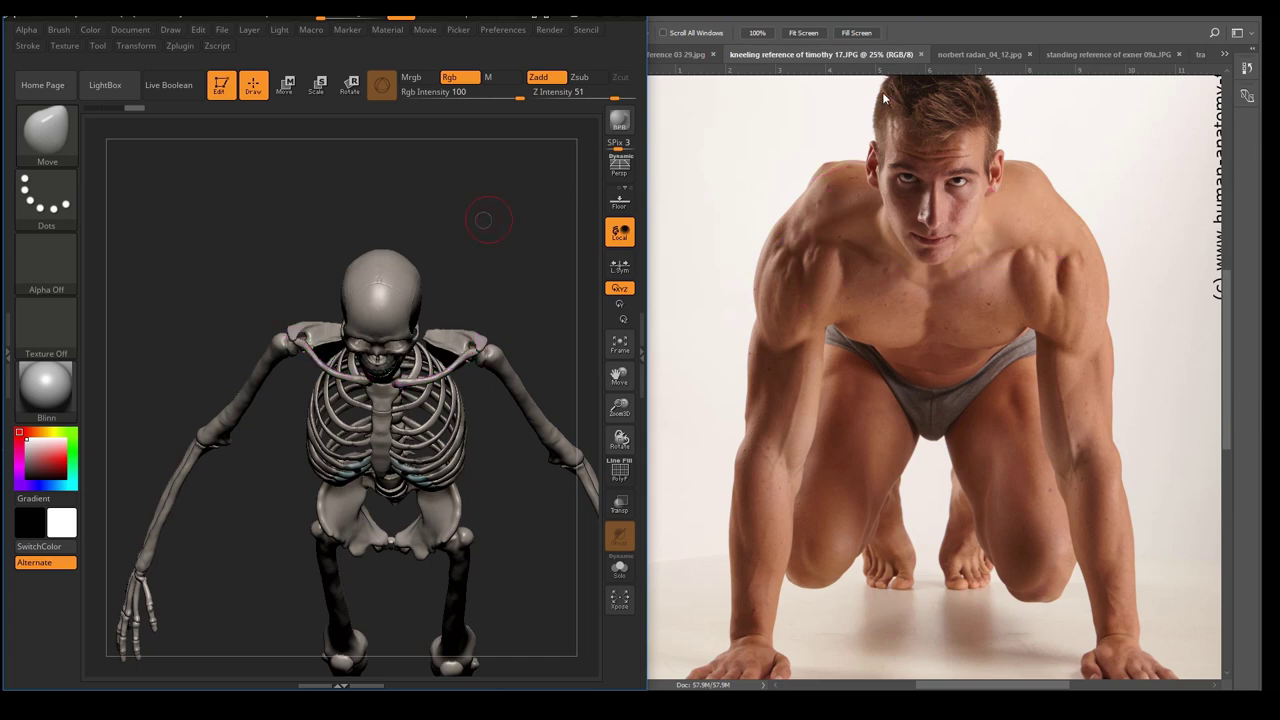
Display the reference 03 29.jpg back photo and turn the skeleton to its back view.
{"action": "left_click", "coordinate": [686, 56]}
{"action": "left_click_drag", "start_coordinate": [496, 270], "coordinate": [540, 218]}
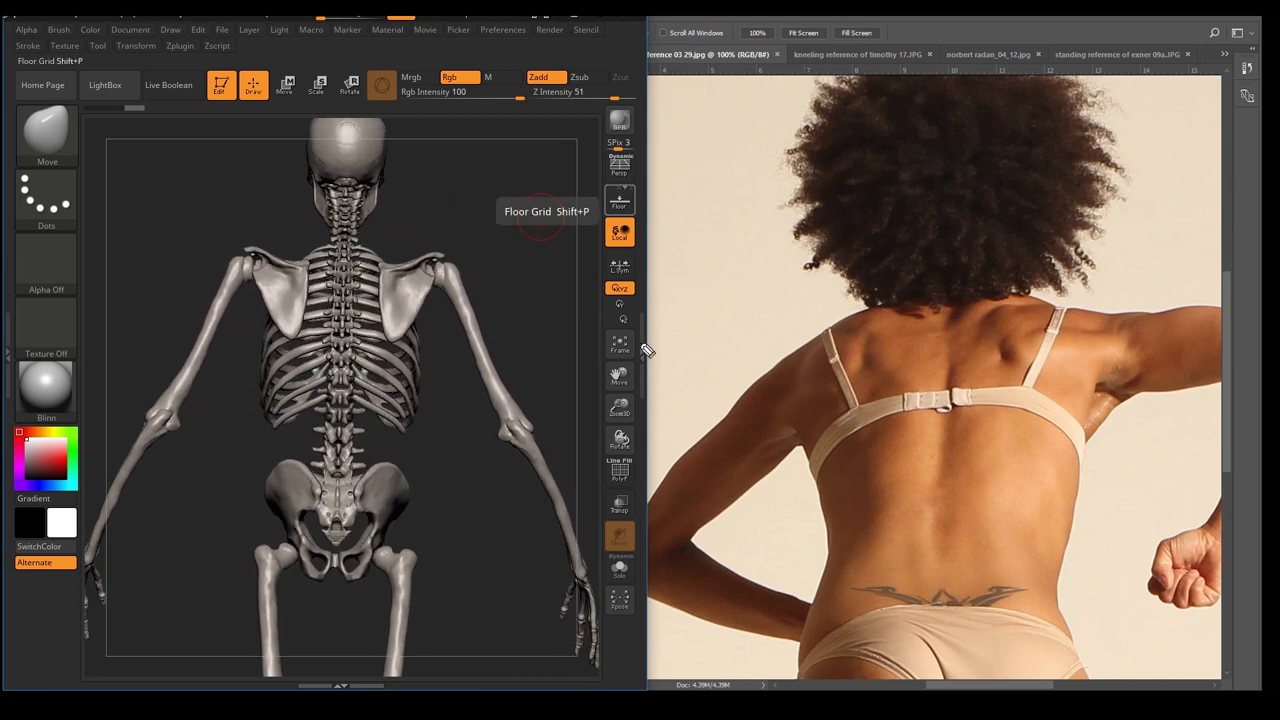
Outline both scapulae in pink on the skeleton's back and on the woman's back photo.
{"action": "left_click_drag", "start_coordinate": [380, 266], "coordinate": [394, 330]}
{"action": "left_click_drag", "start_coordinate": [440, 258], "coordinate": [380, 274]}
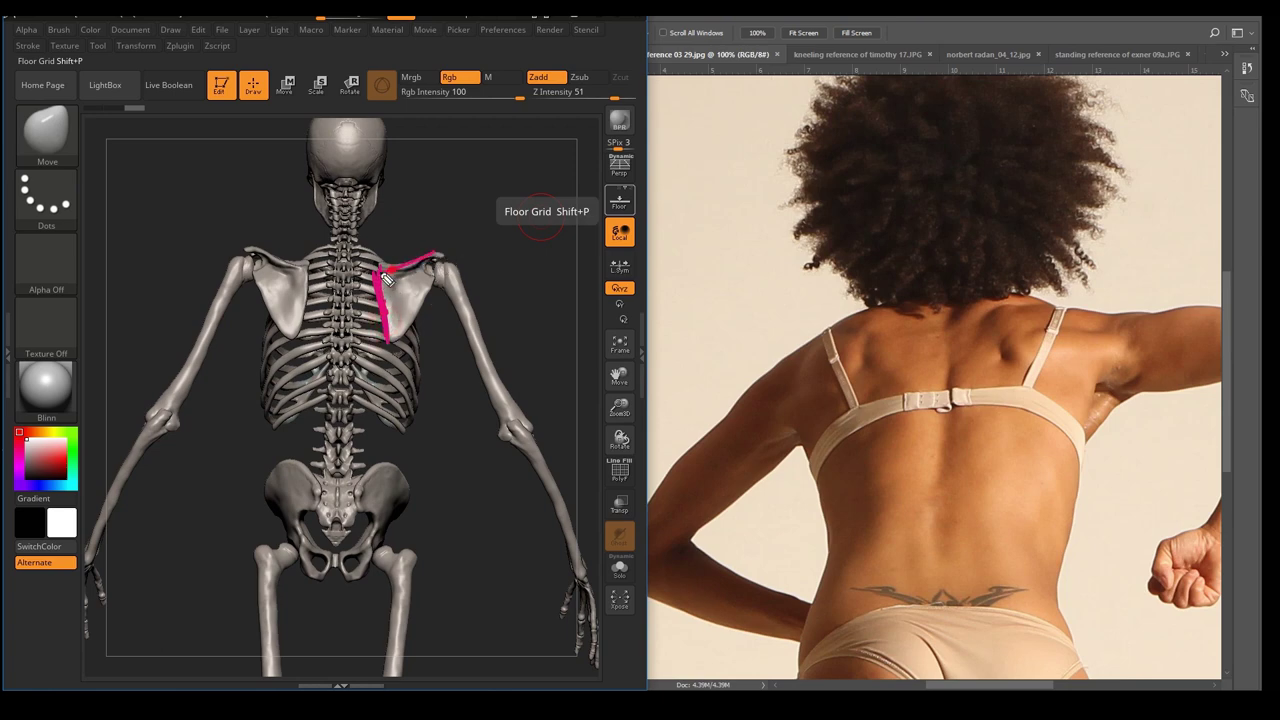
{"action": "left_click_drag", "start_coordinate": [1048, 305], "coordinate": [994, 306]}
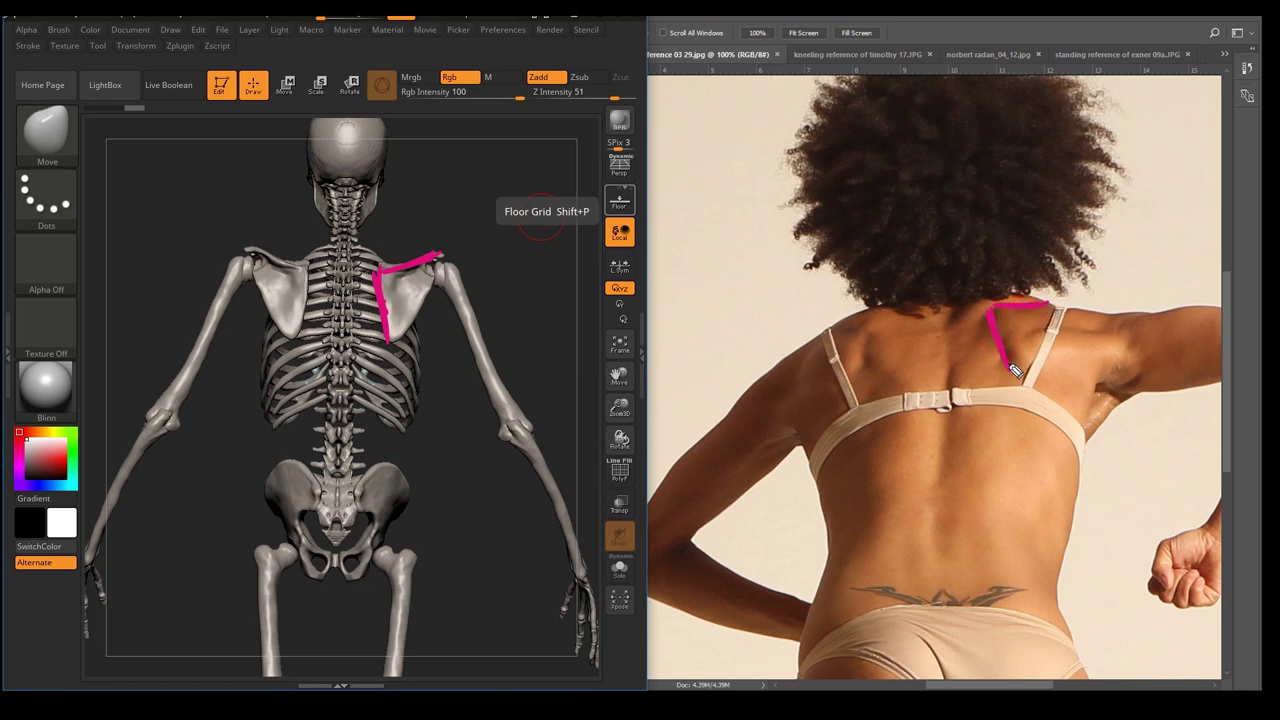
{"action": "left_click_drag", "start_coordinate": [1018, 384], "coordinate": [1101, 352]}
{"action": "mouse_move", "coordinate": [288, 268]}
{"action": "left_mouse_down"}
{"action": "mouse_move", "coordinate": [304, 305]}
{"action": "mouse_move", "coordinate": [290, 342]}
{"action": "left_mouse_up"}
{"action": "mouse_move", "coordinate": [834, 330]}
{"action": "left_mouse_down"}
{"action": "mouse_move", "coordinate": [871, 340]}
{"action": "mouse_move", "coordinate": [842, 434]}
{"action": "mouse_move", "coordinate": [797, 424]}
{"action": "mouse_move", "coordinate": [838, 434]}
{"action": "left_mouse_up"}
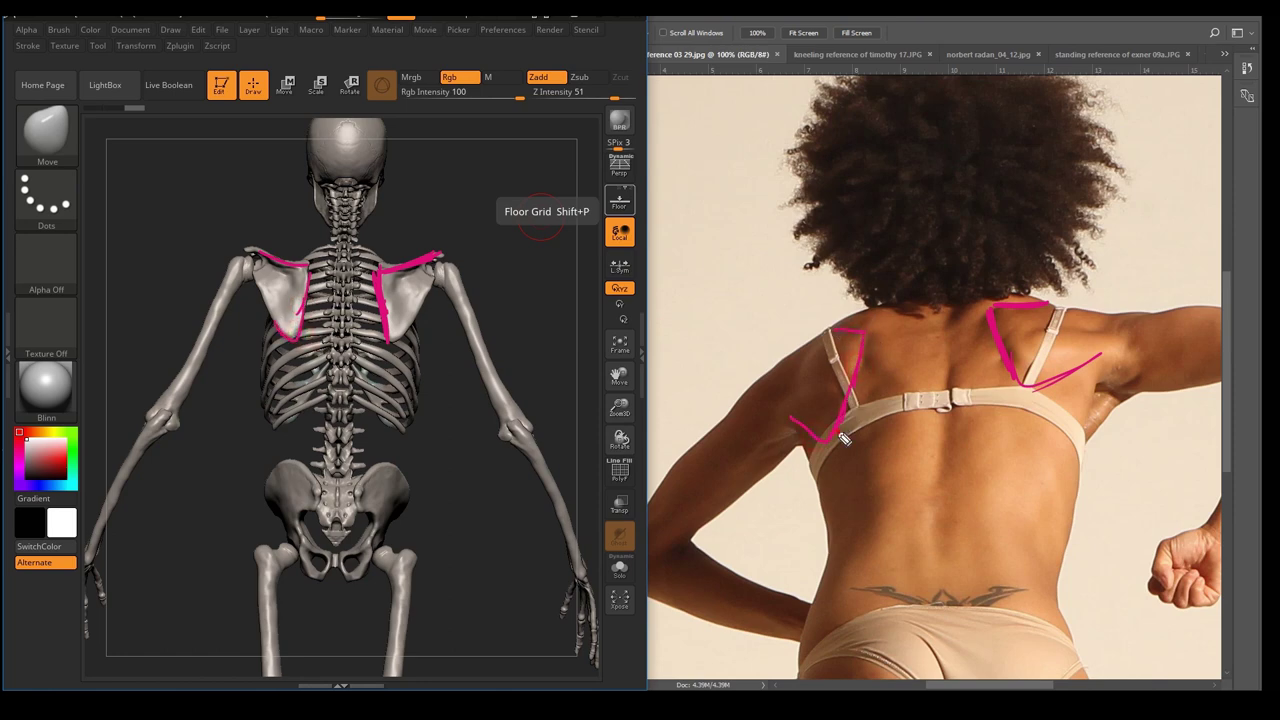